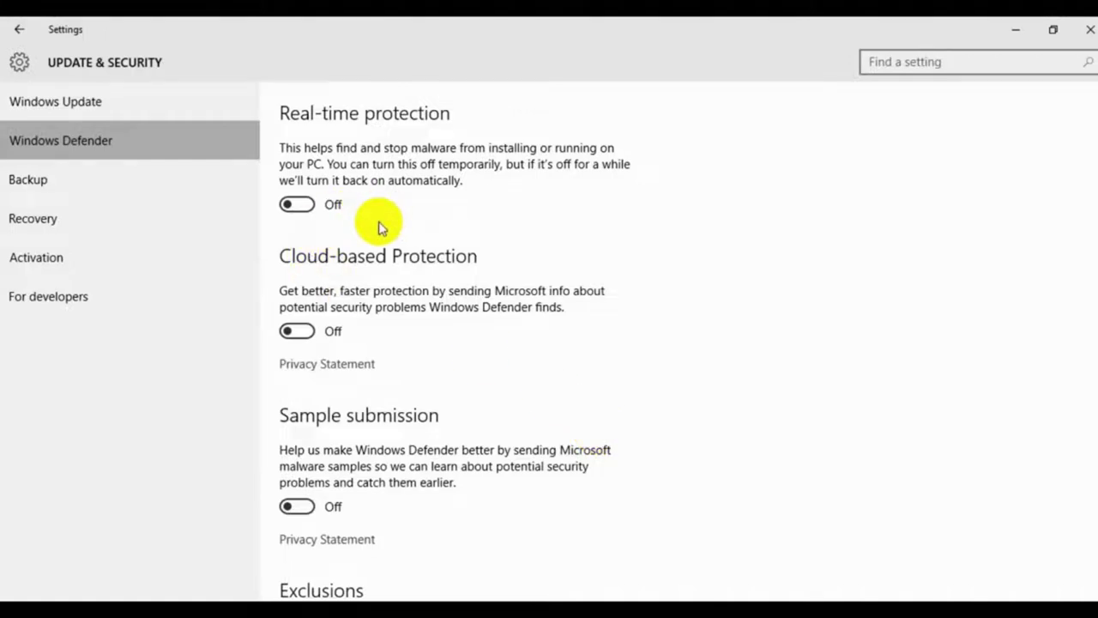
Scroll the Windows Defender settings page to review the protection toggles.
scroll(402, 442, "down", 1)
scroll(402, 446, "down", 5)
scroll(383, 392, "up", 1)
scroll(383, 392, "up", 5)
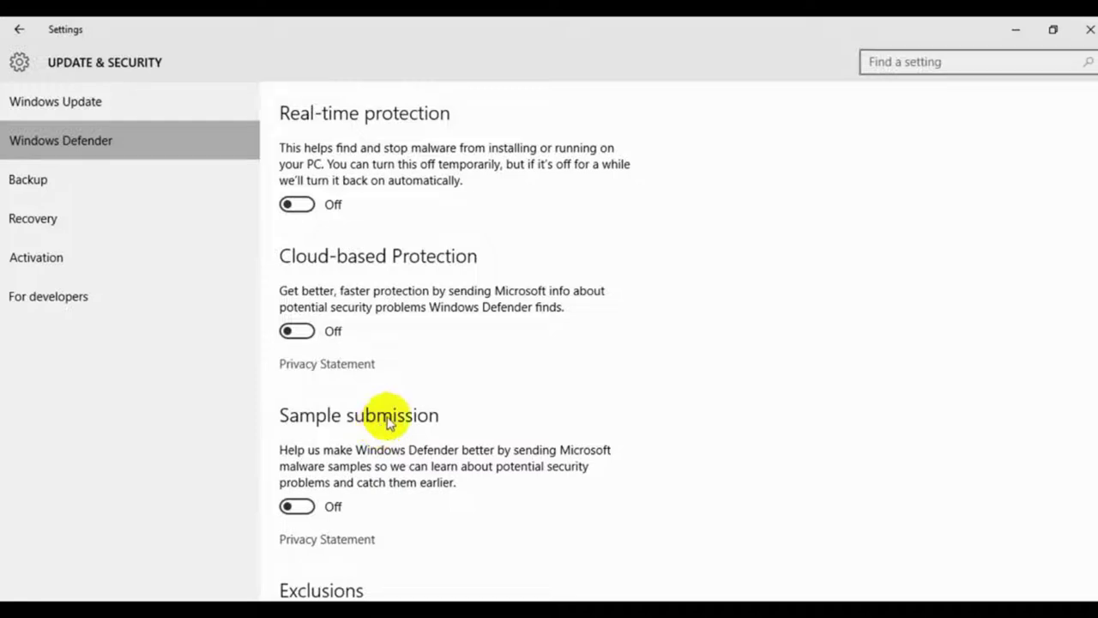
Minimize Settings, browse This PC > Local Disk (C:) > REVIT 2016, and right-click Setup.exe.
left_click(1017, 31)
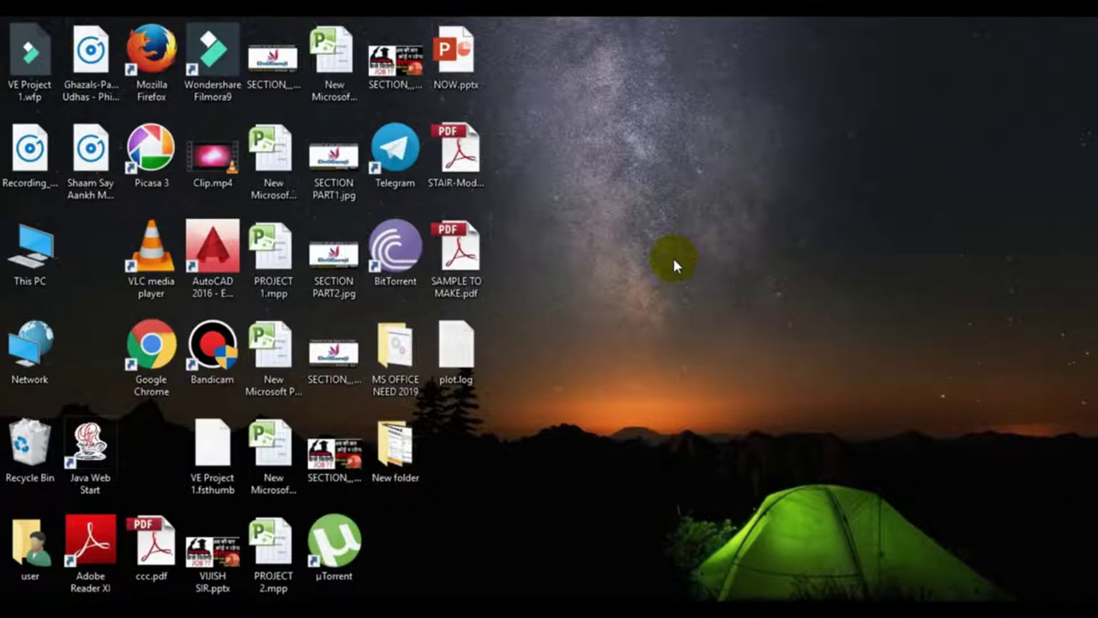
left_click(47, 264)
double_click(47, 263)
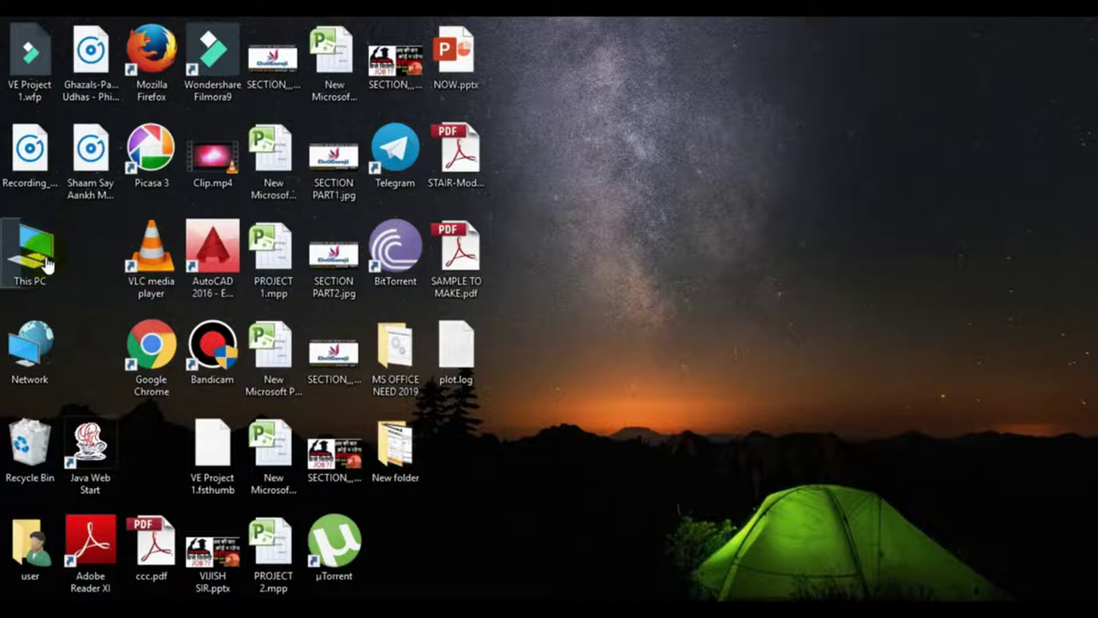
double_click(284, 243)
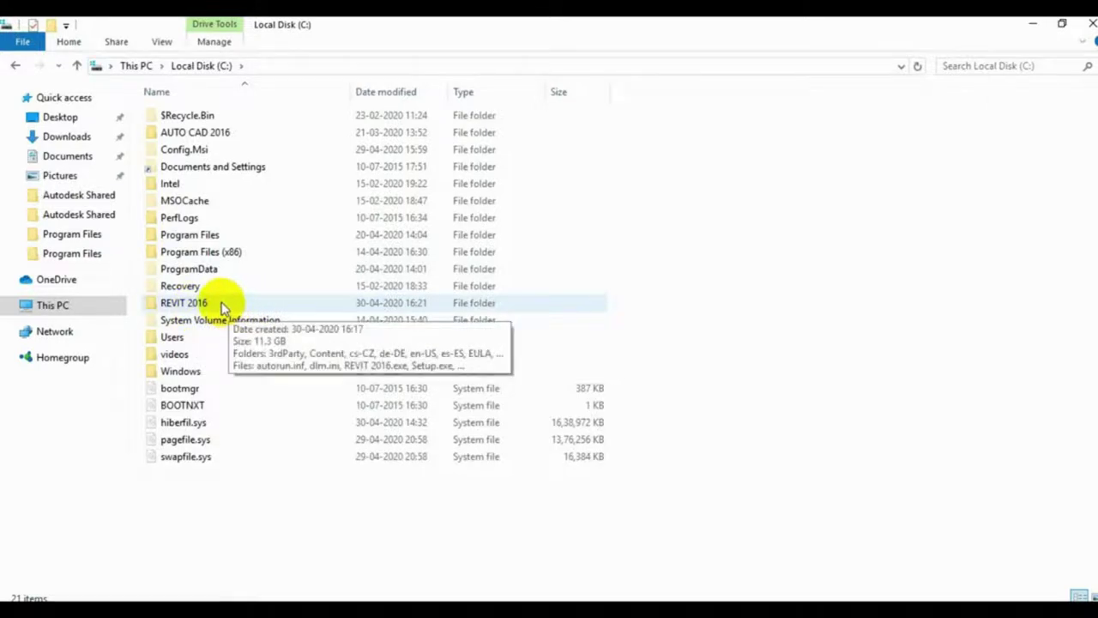
double_click(221, 307)
scroll(549, 378, "down", 2)
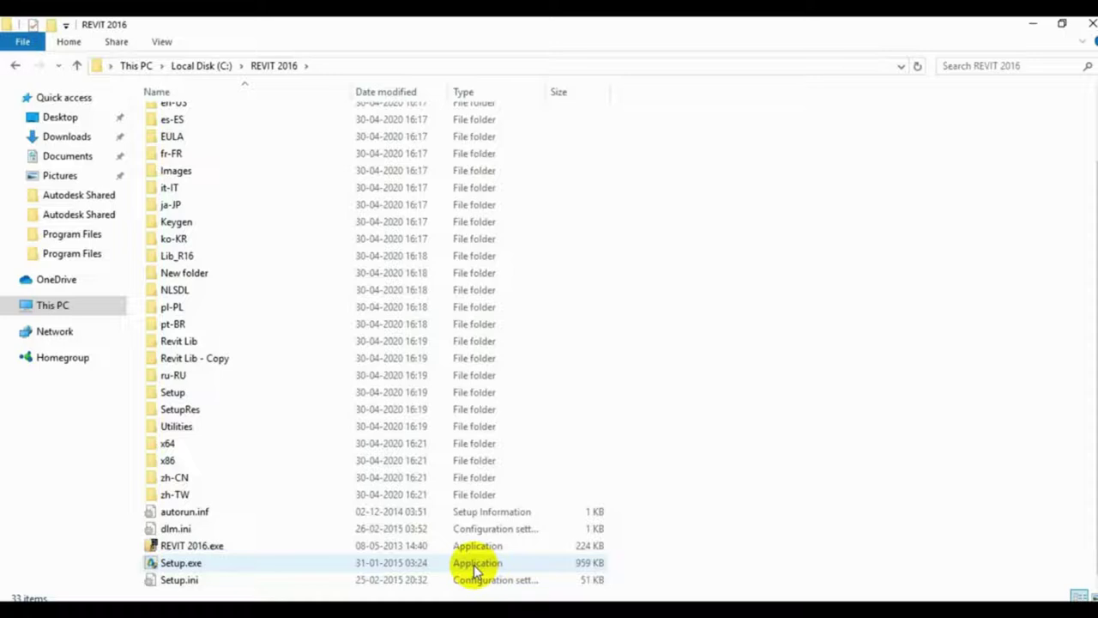
right_click(189, 562)
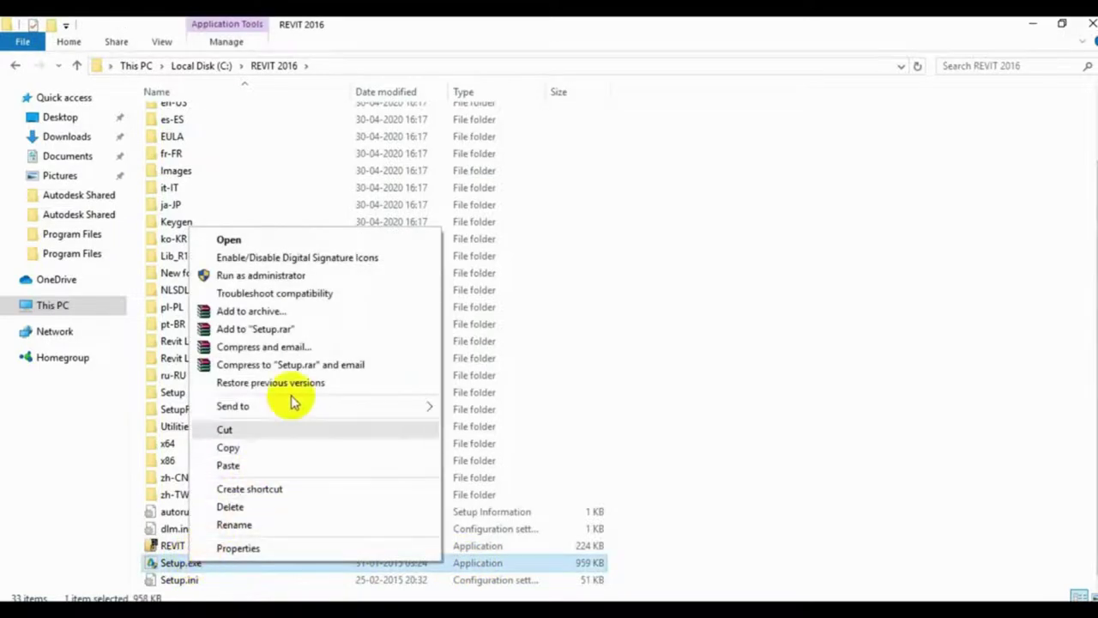
Run Setup as administrator, choose Install, and accept the license agreement with India as the country.
left_click(264, 279)
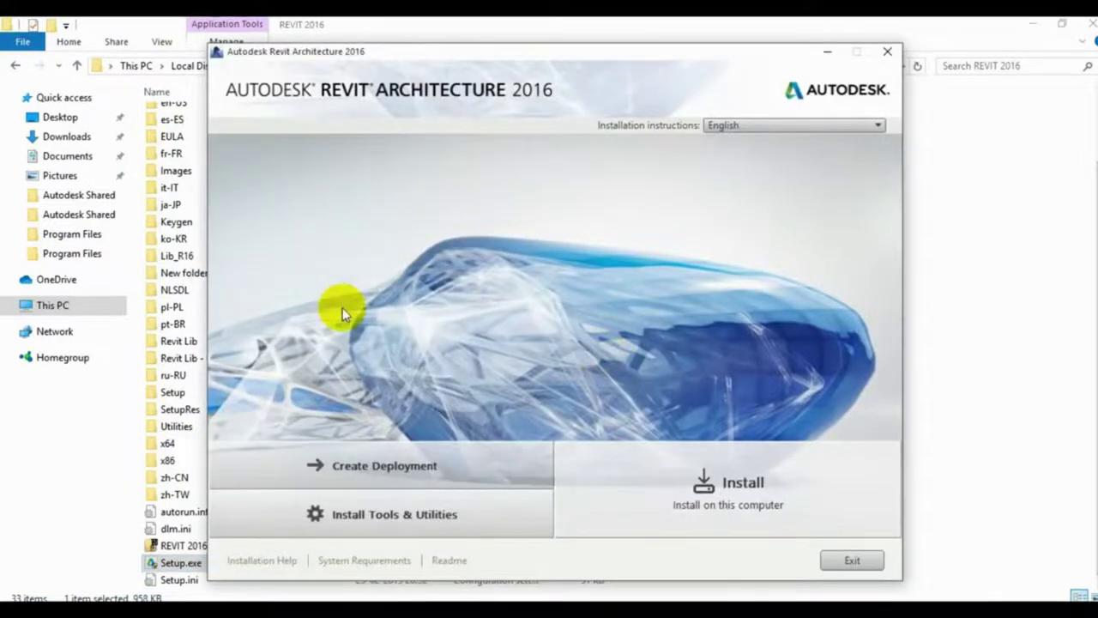
left_click(728, 502)
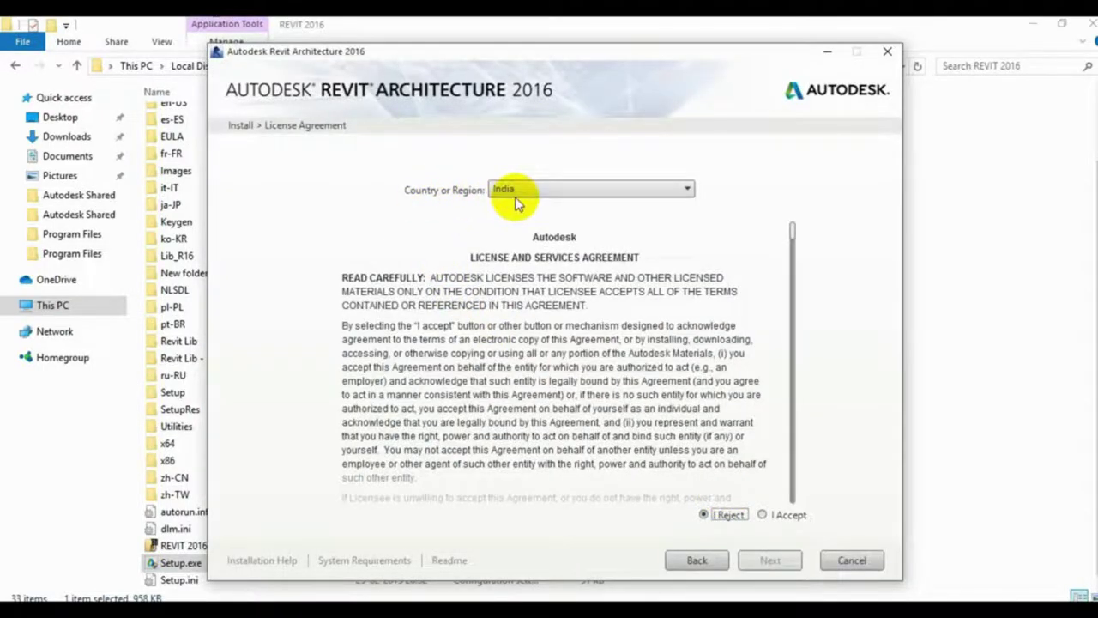
left_click(516, 198)
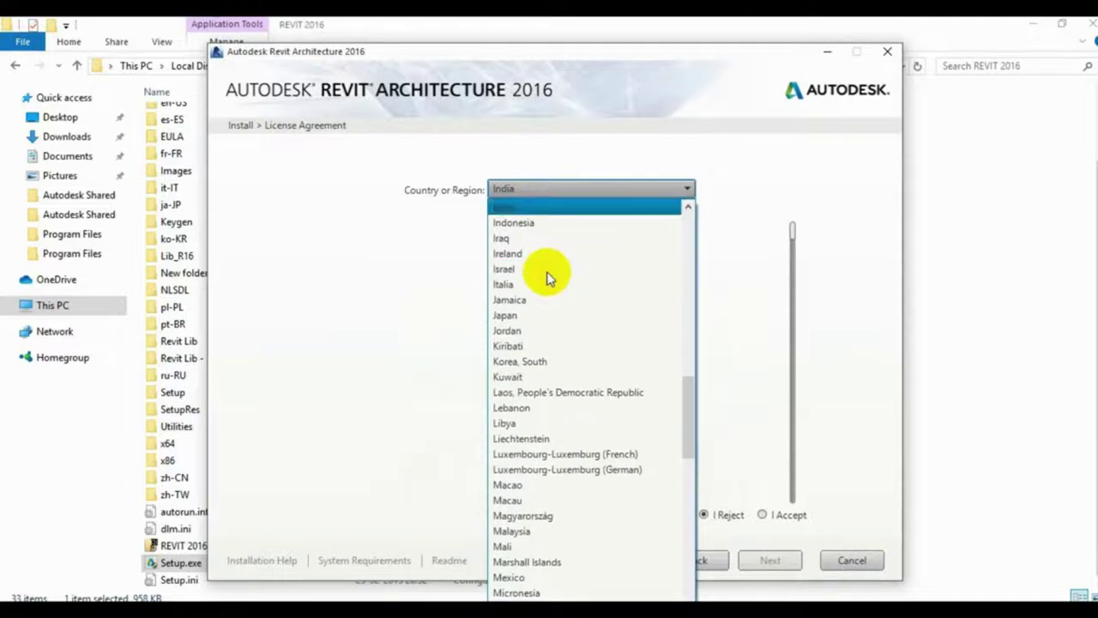
left_click(525, 208)
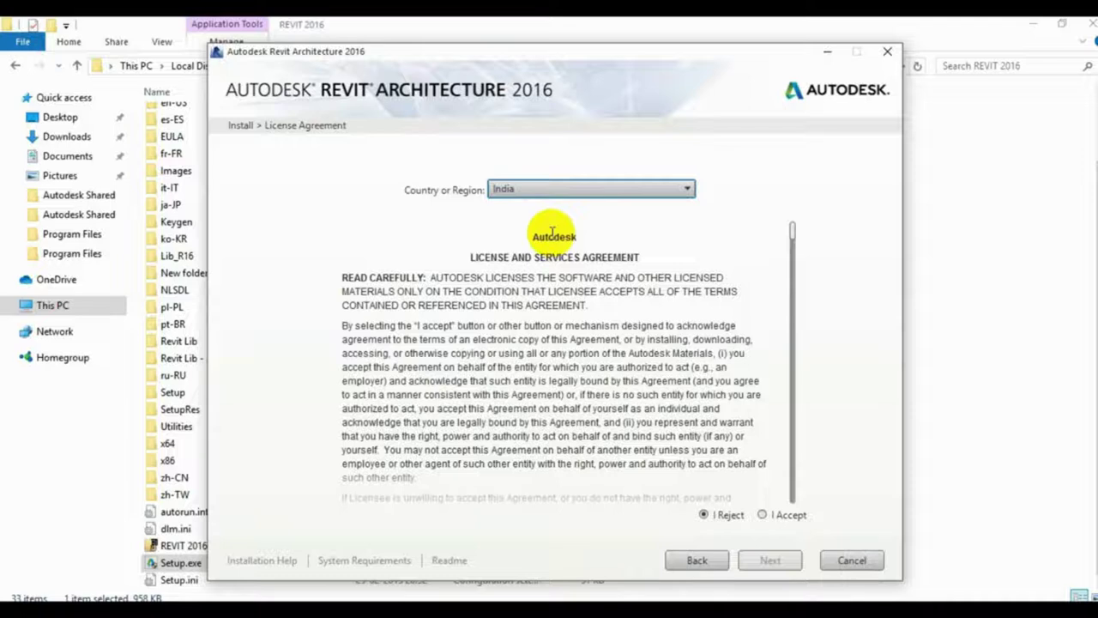
left_click(764, 514)
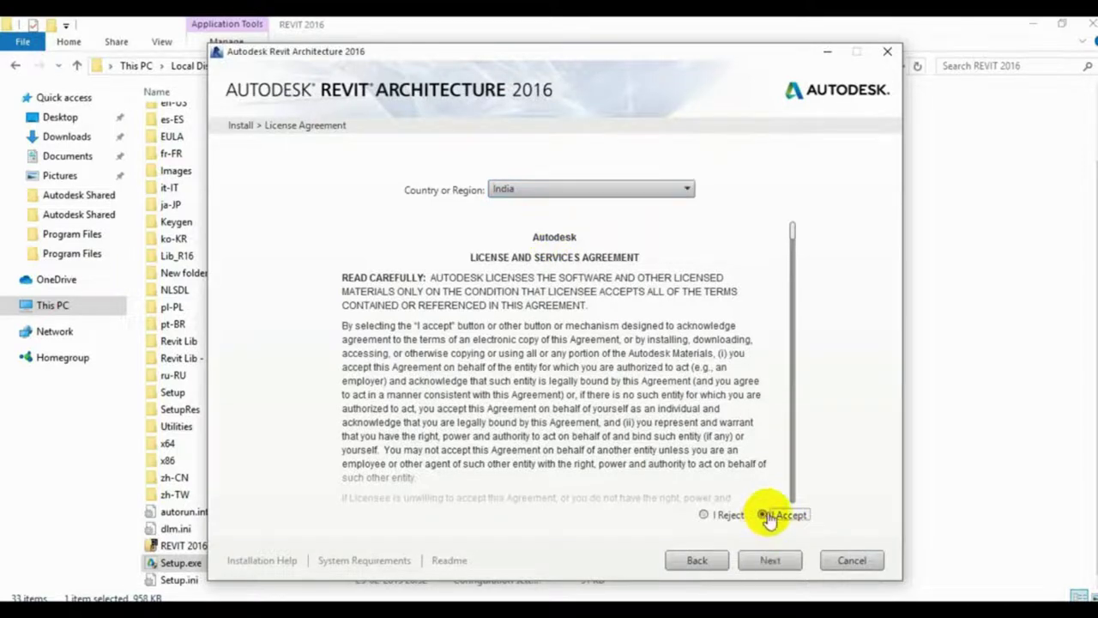
left_click(772, 560)
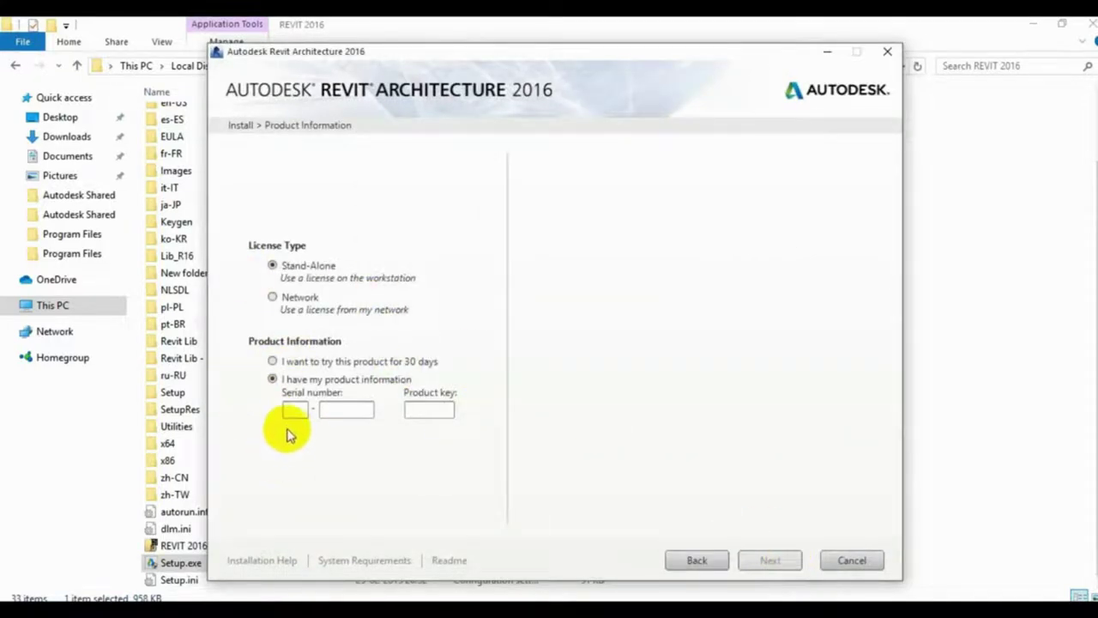
Enter the stand-alone license's serial number and product key in their fields.
left_click(294, 410)
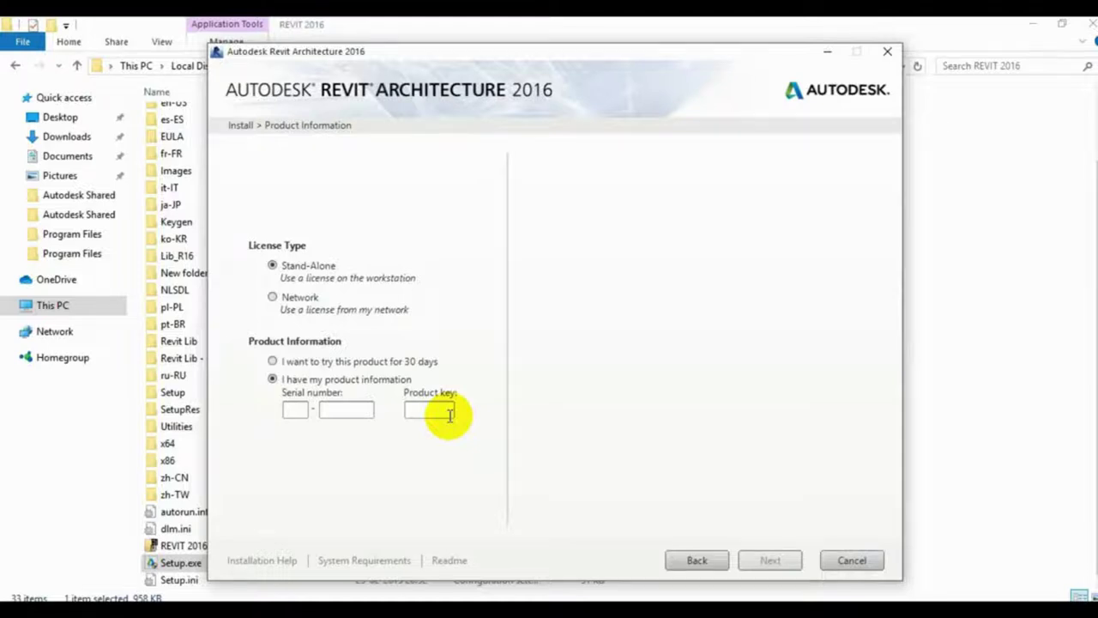
type("666")
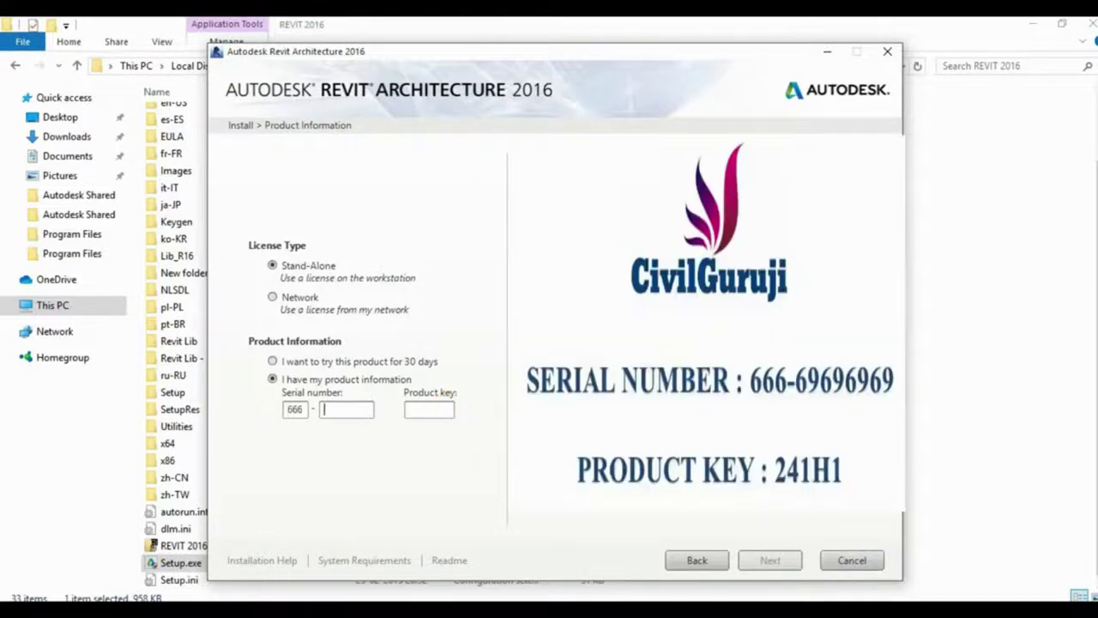
type("696")
type("96969")
left_click(449, 414)
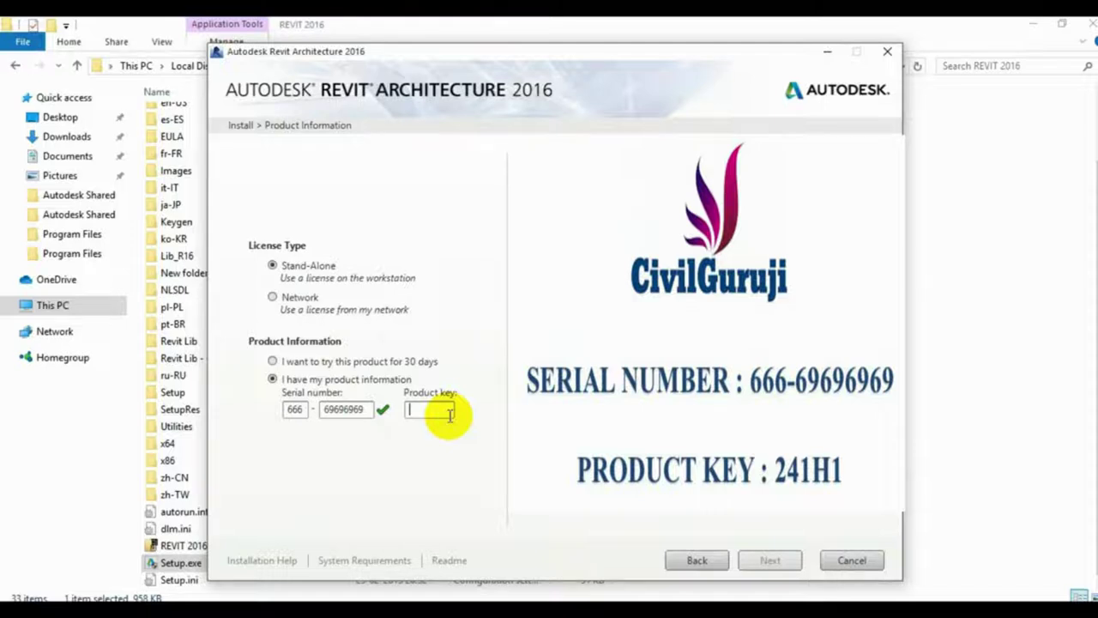
type("41")
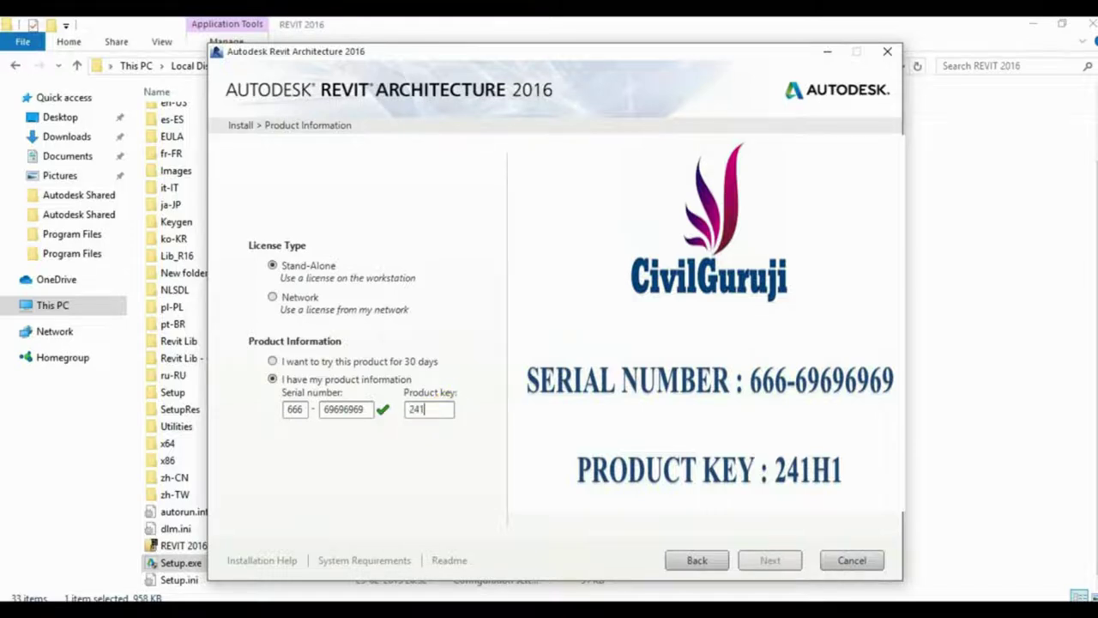
type("H")
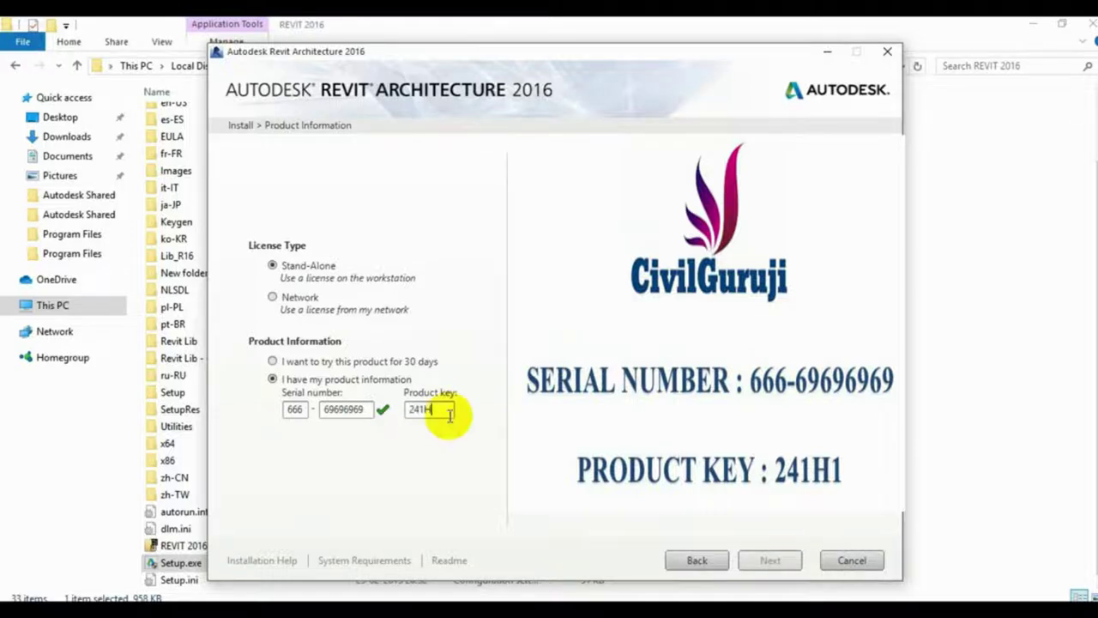
type("1")
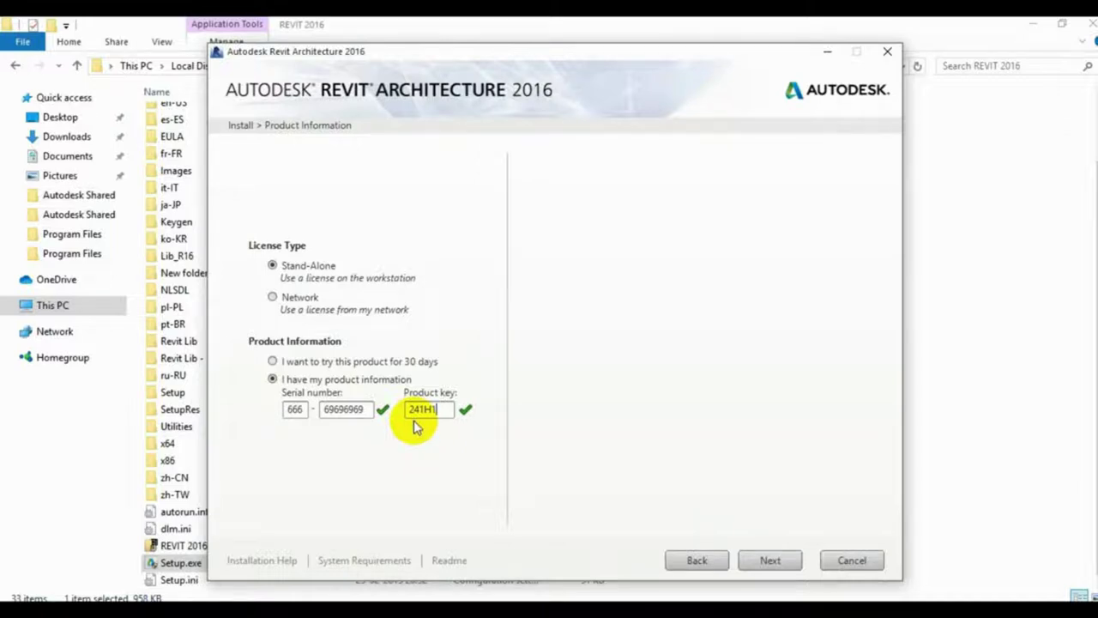
left_click(362, 409)
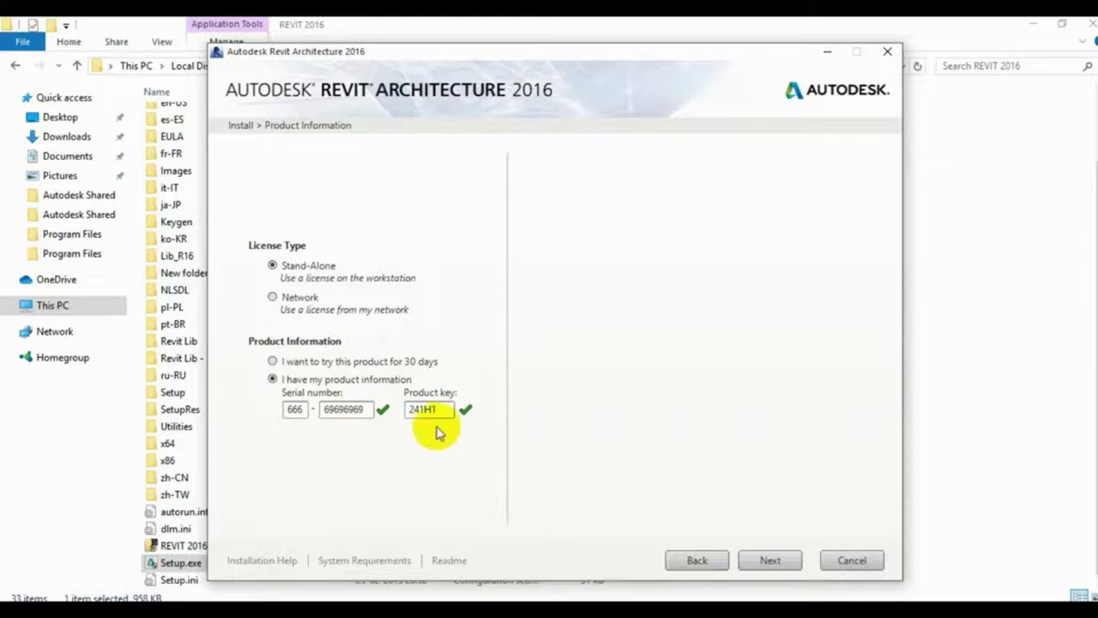
left_click(429, 410)
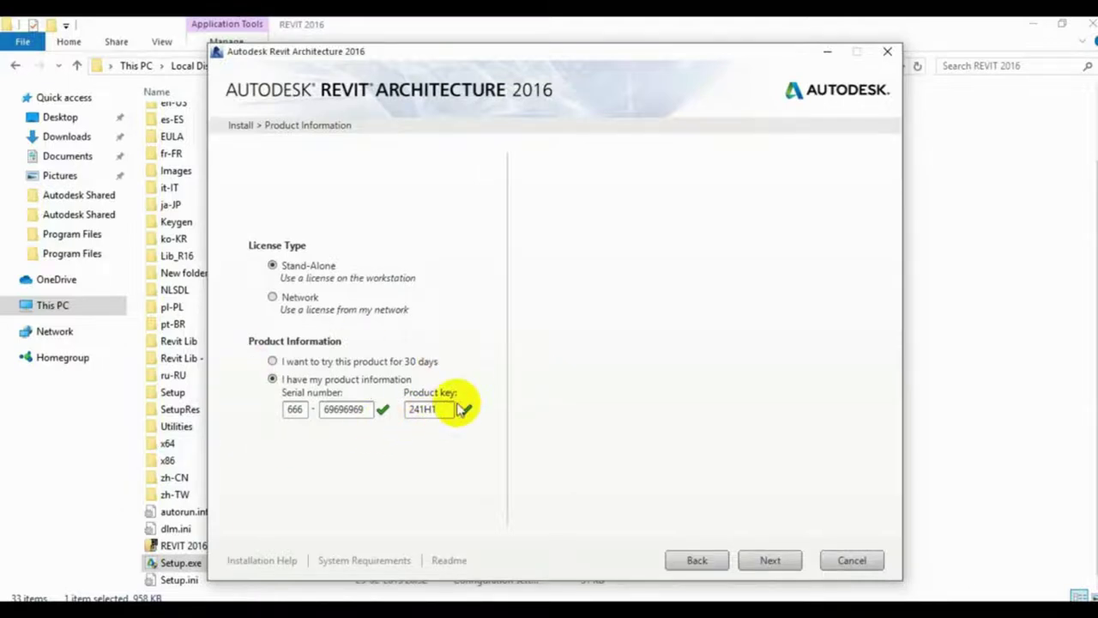
Continue to Configure Installation, keeping all four components and the C:\Program Files\Autodesk\ path.
left_click(781, 562)
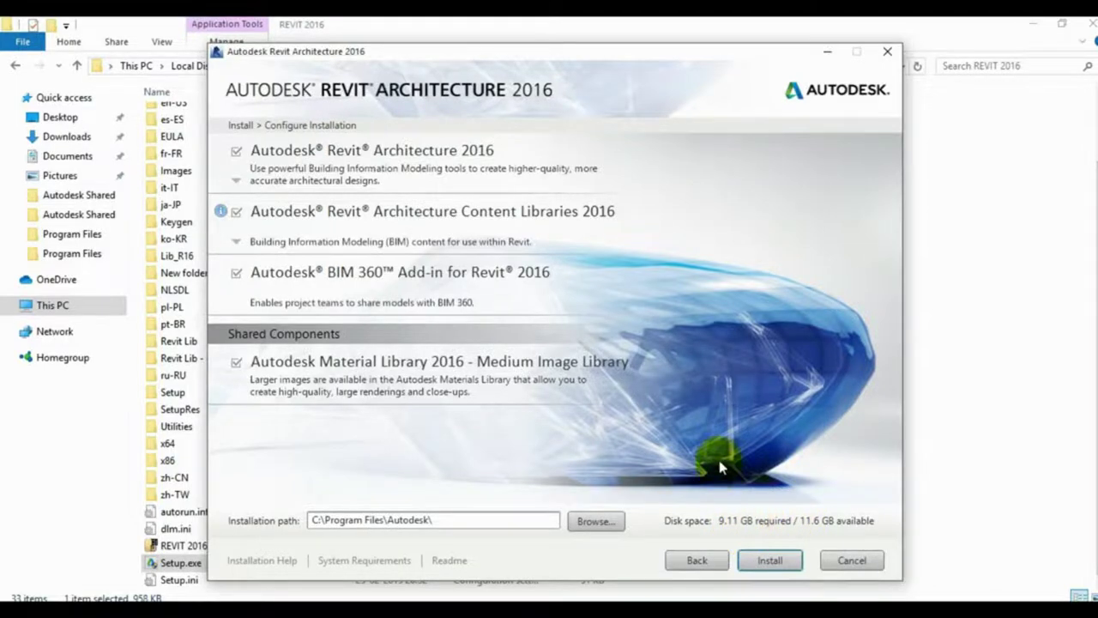
left_click_drag(534, 524, 427, 525)
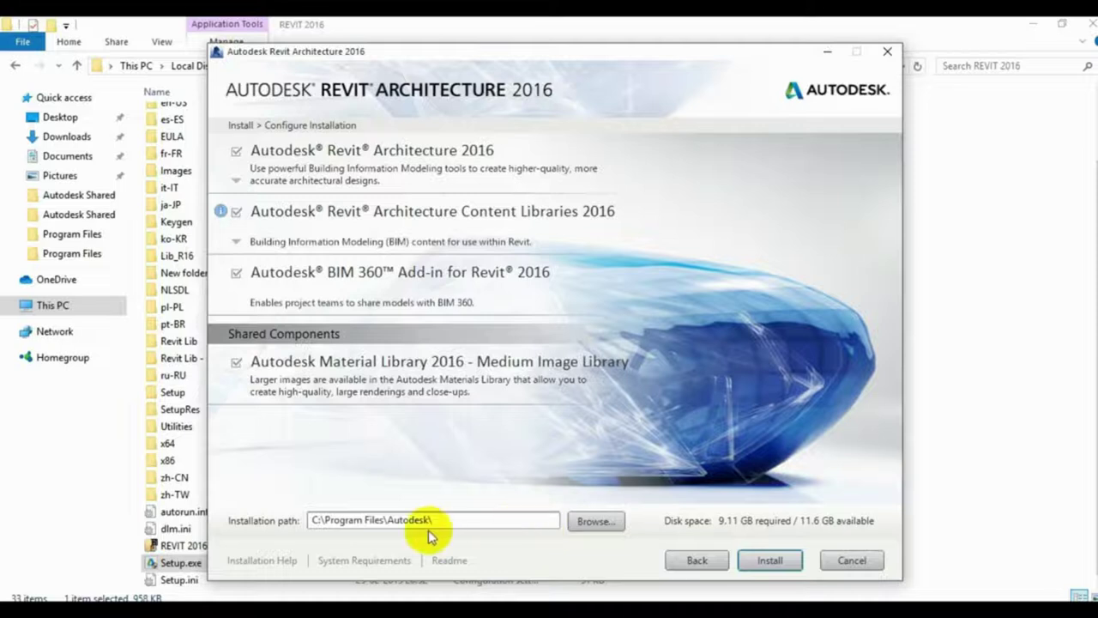
left_click(454, 525)
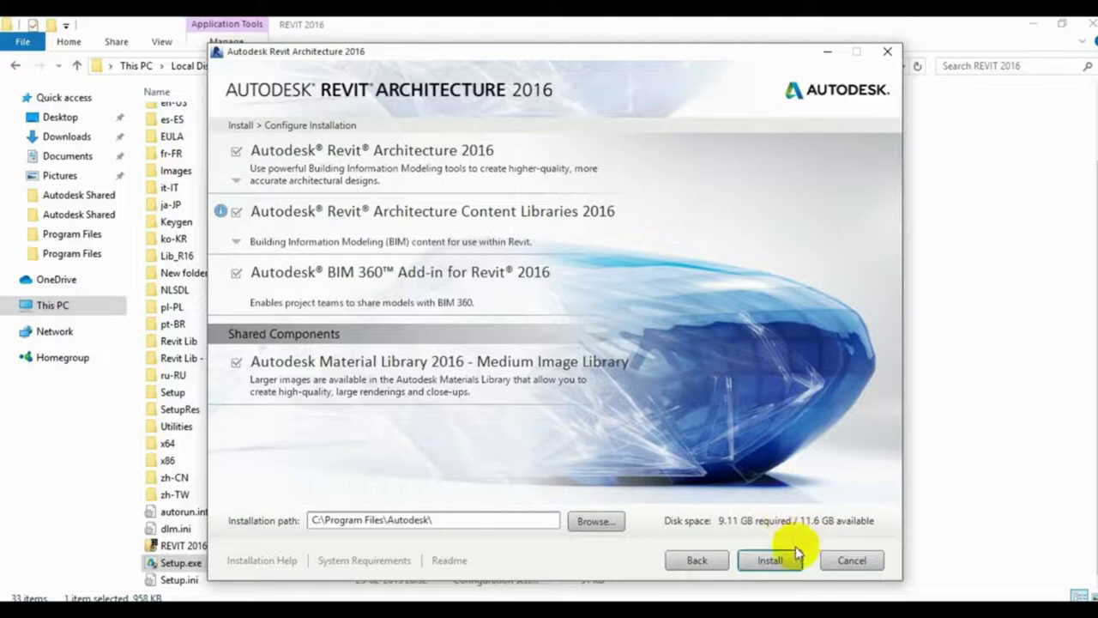
Install the four selected Revit products, then close Setup with Finish.
left_click(772, 560)
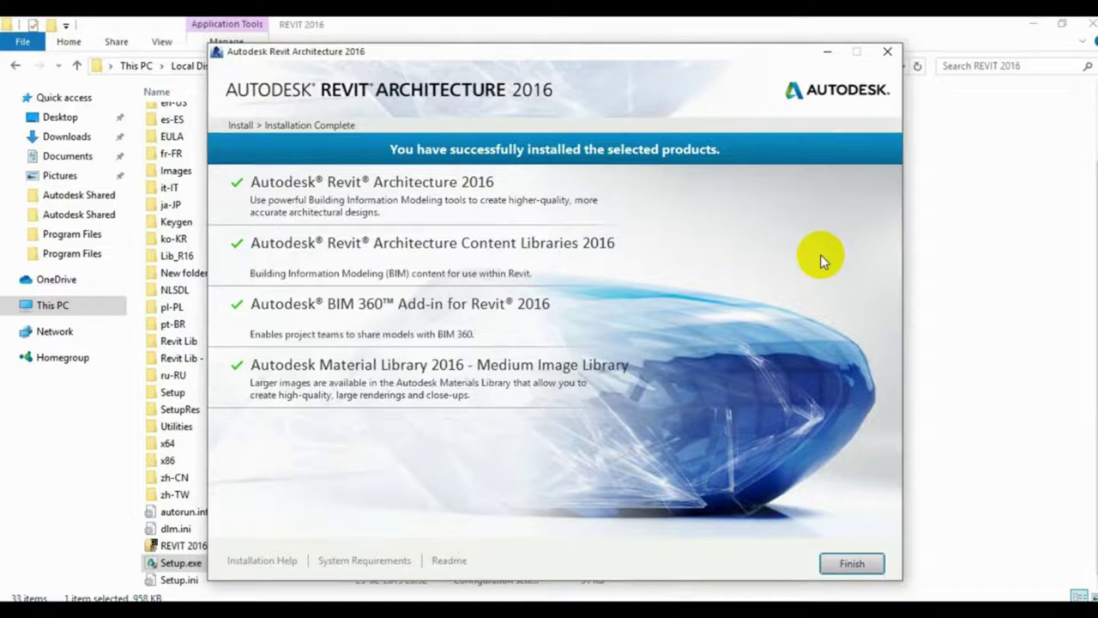
left_click(856, 563)
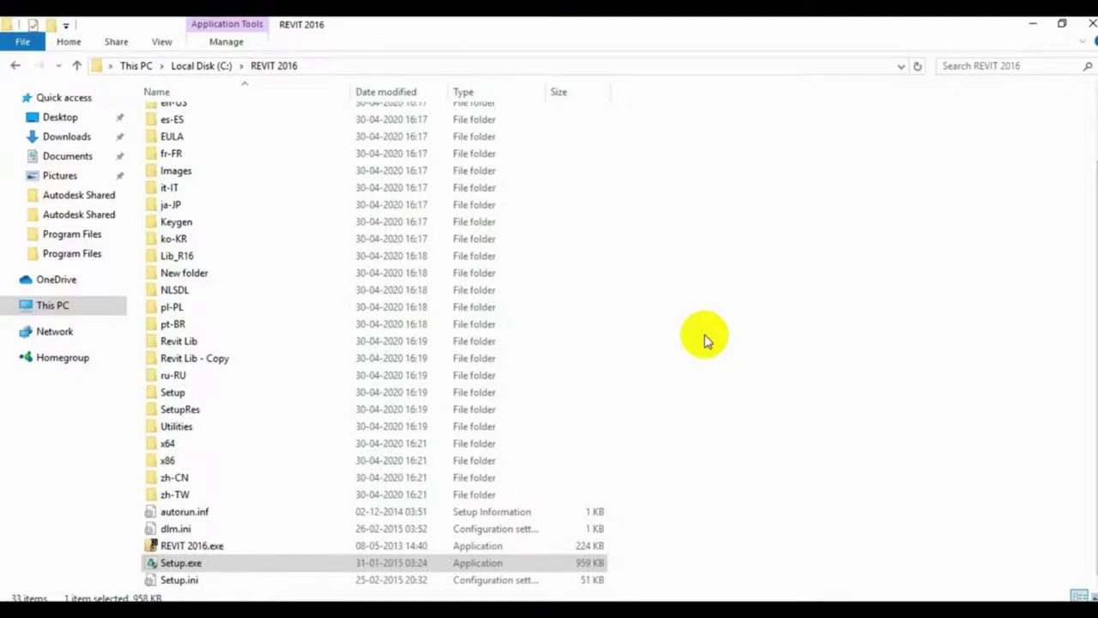
Show the desktop and run the Revit Architecture 2016 shortcut as administrator.
key("super+d")
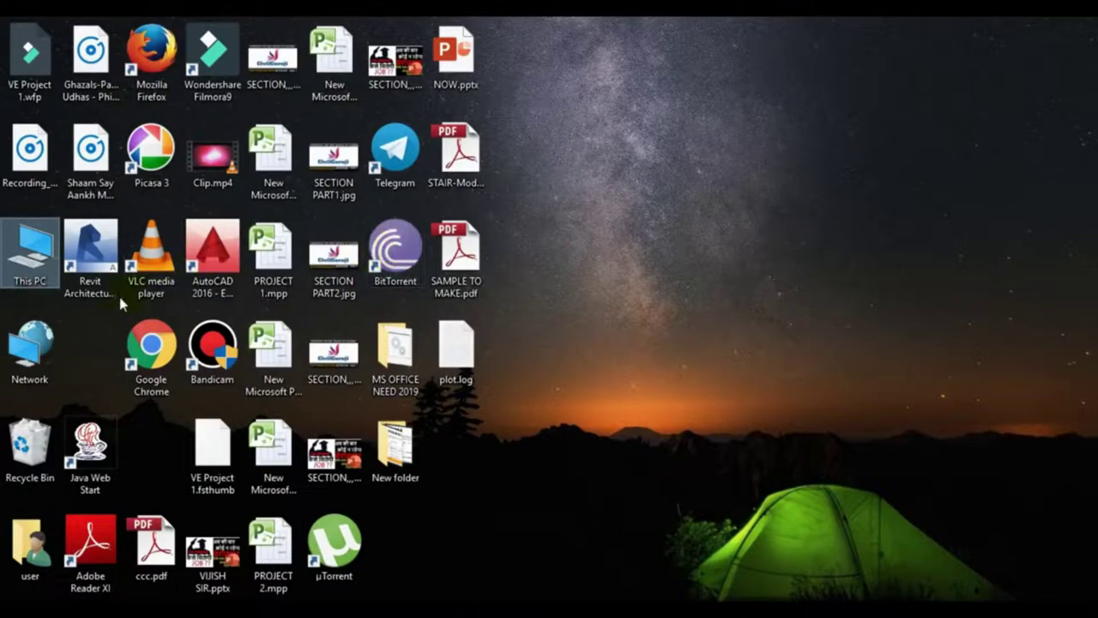
right_click(97, 253)
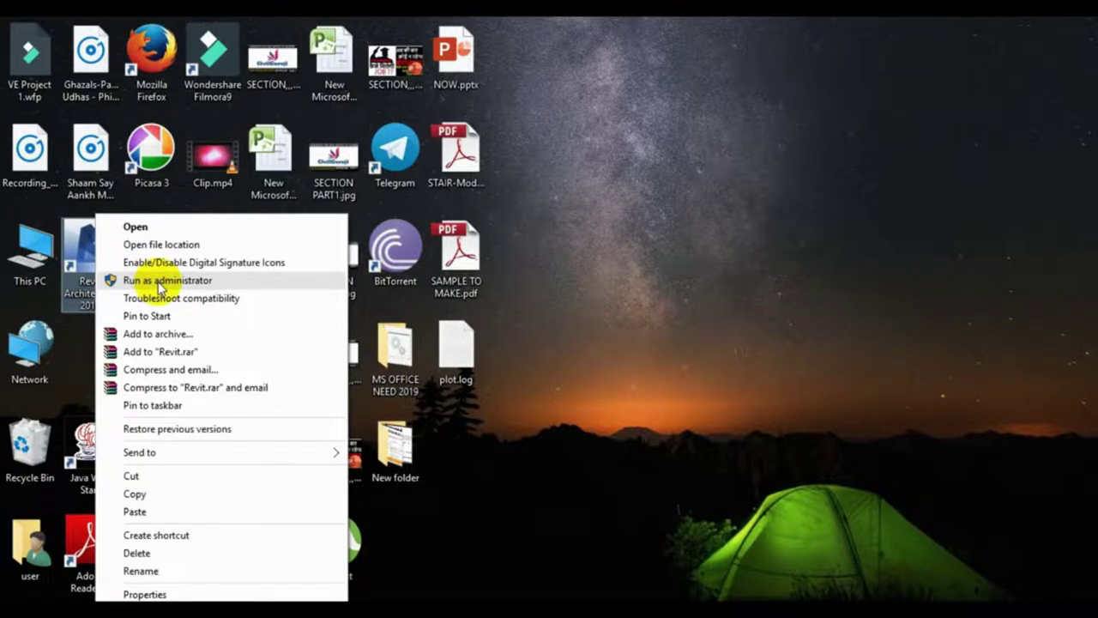
left_click(164, 281)
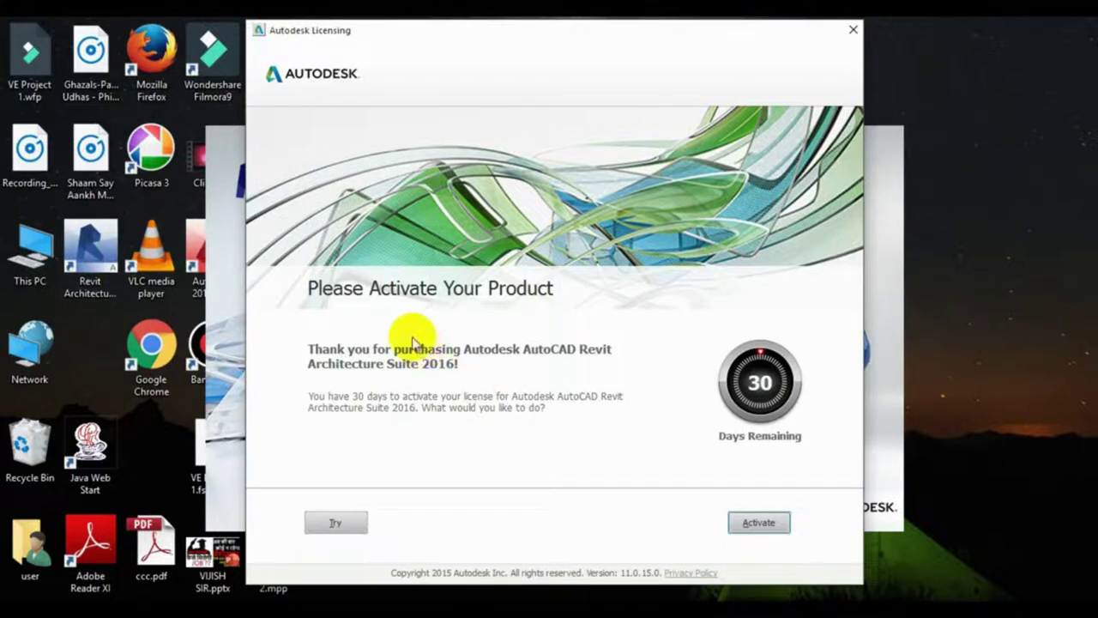
Choose Activate, then select 'I have an activation code from Autodesk'.
left_click(743, 523)
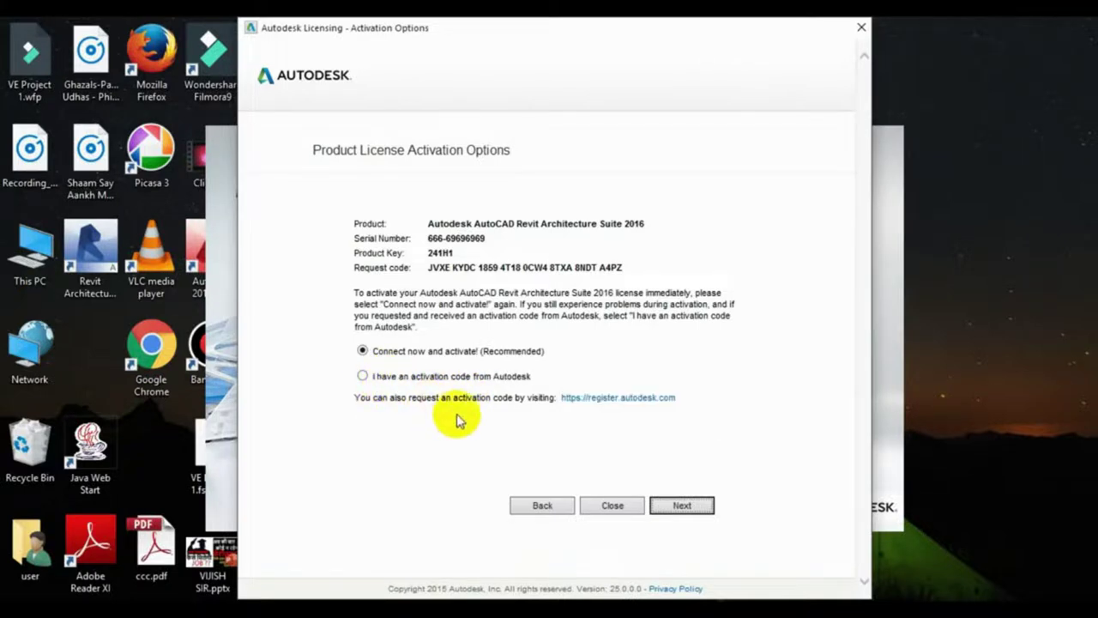
left_click(542, 504)
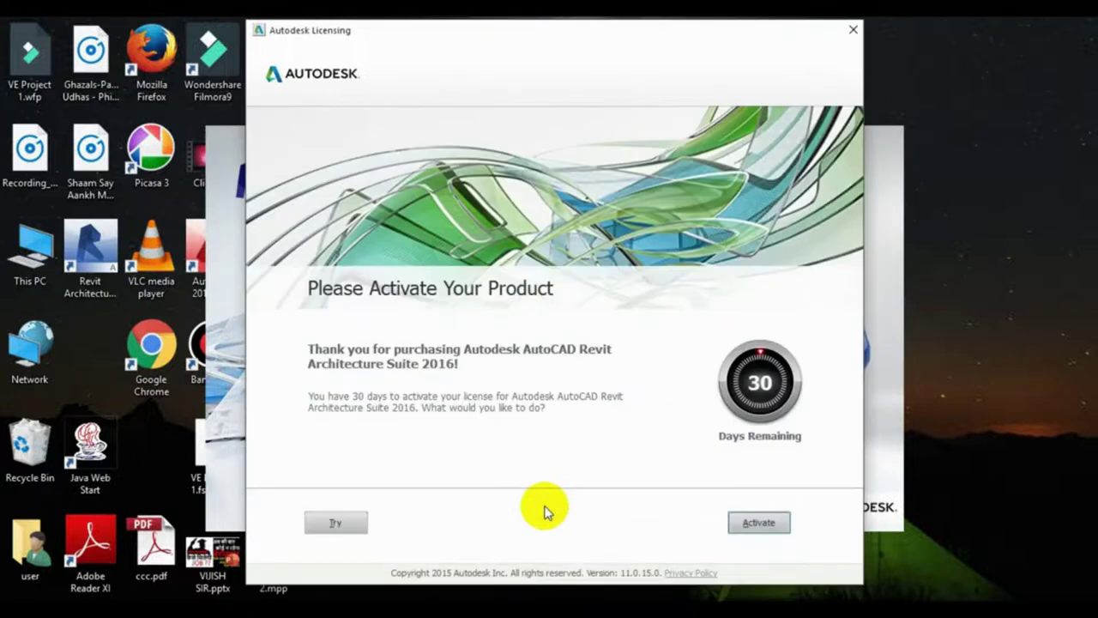
left_click(741, 523)
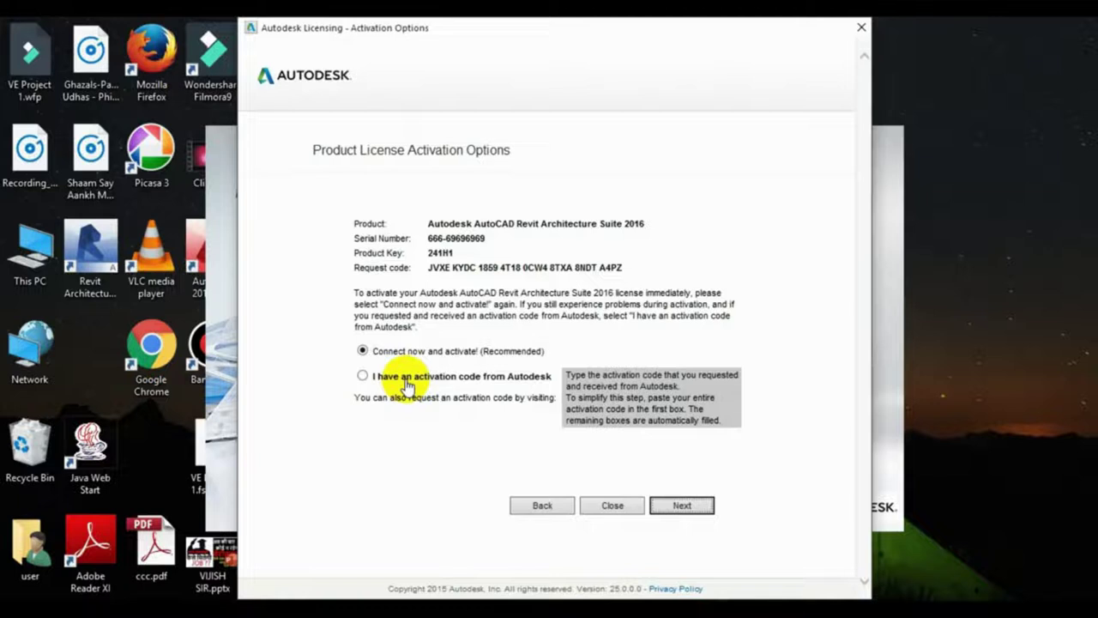
left_click(362, 376)
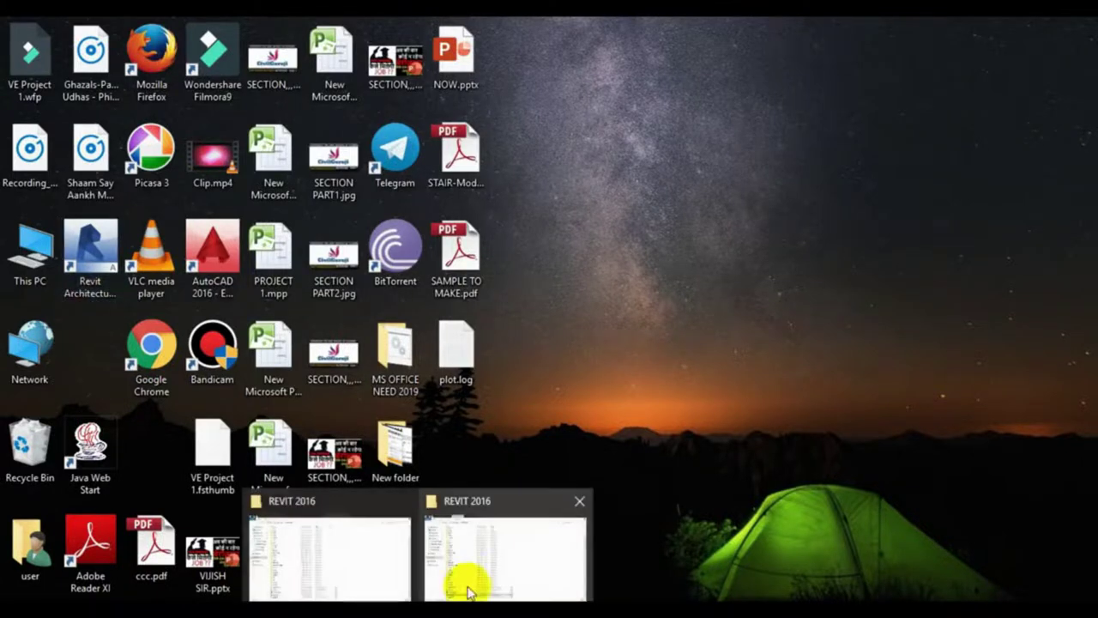
Return to the REVIT 2016 folder window and open its Keygen folder.
left_click(503, 559)
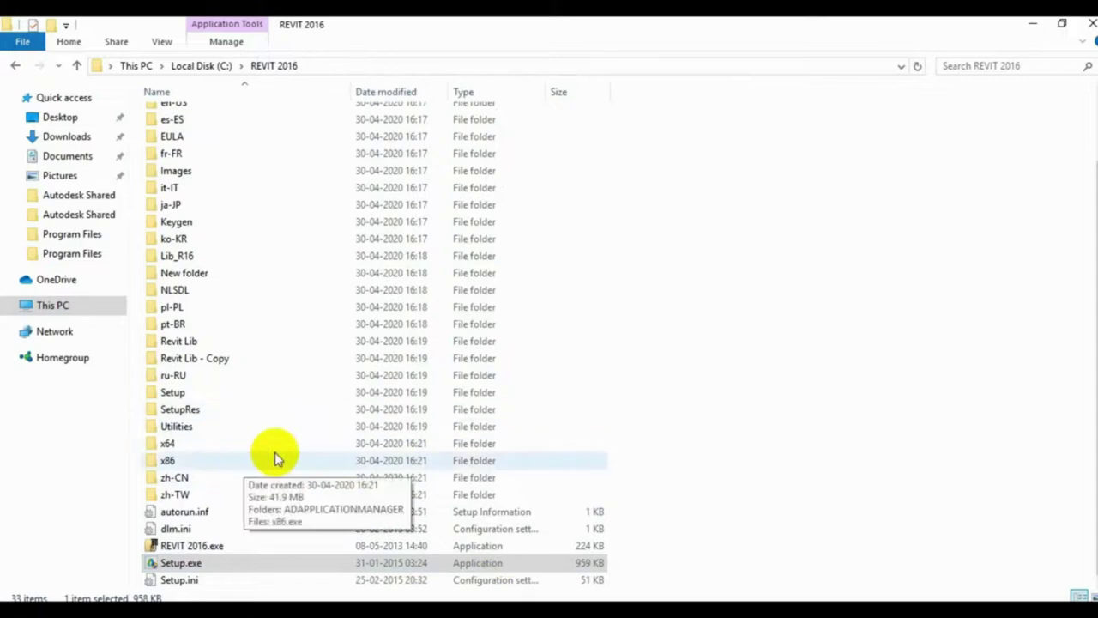
scroll(278, 451, "up", 2)
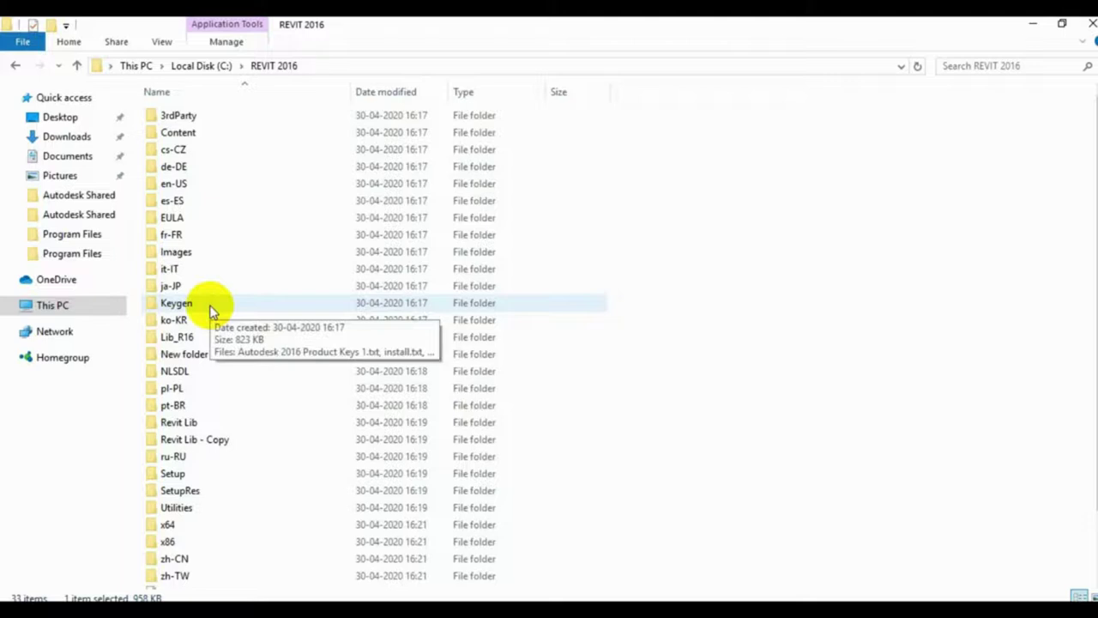
double_click(212, 310)
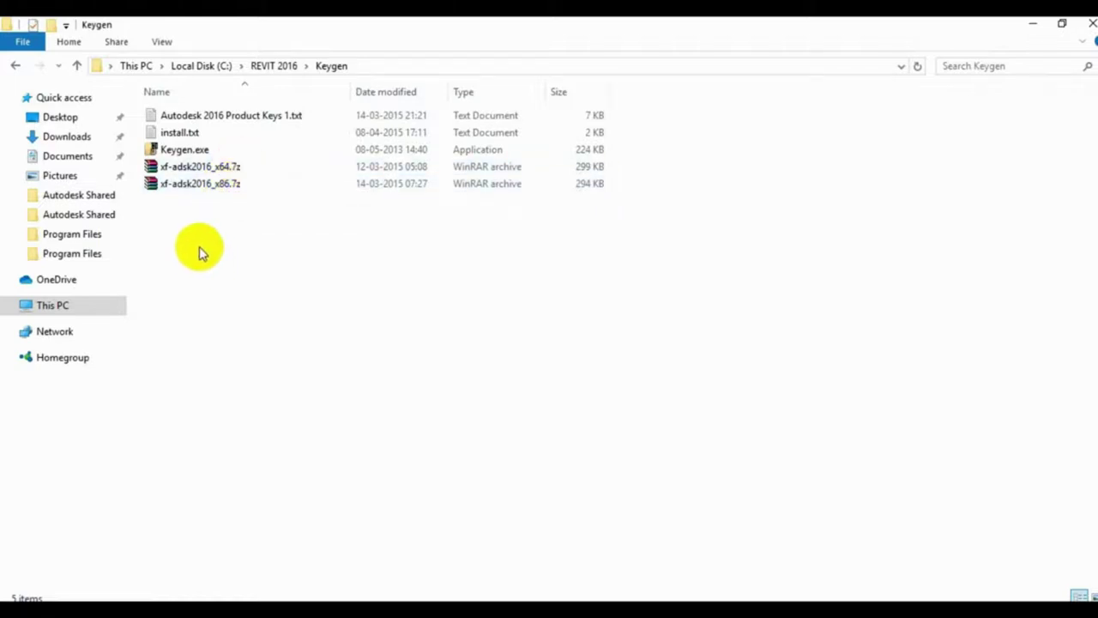
Extract xf-adsk2016_x64.7z here and run xf-adsk2016_x64.exe as administrator.
right_click(203, 174)
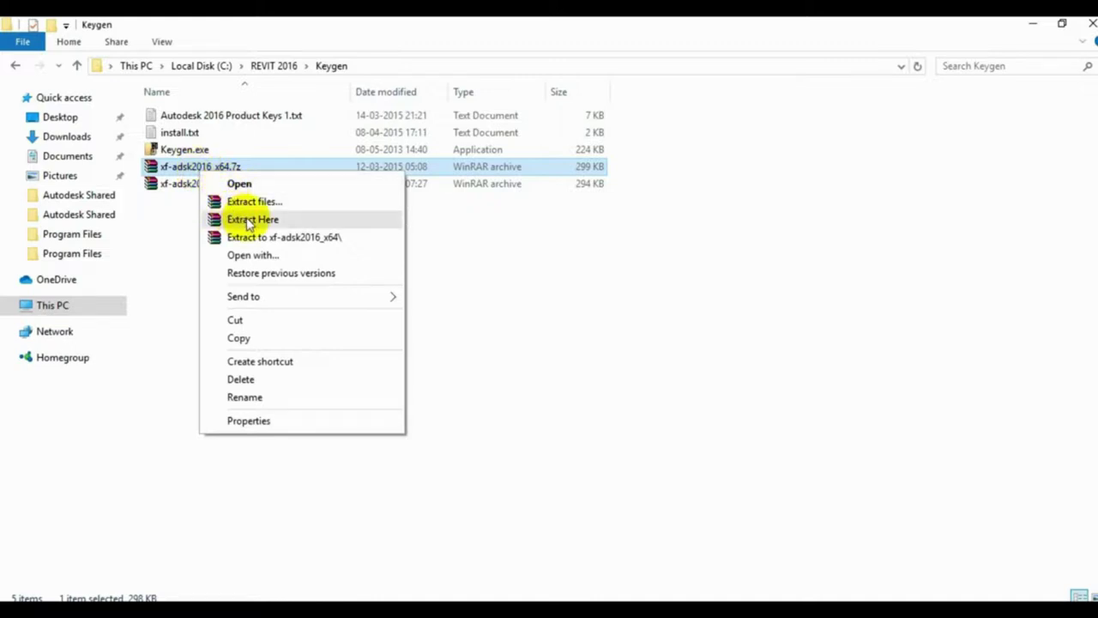
left_click(249, 221)
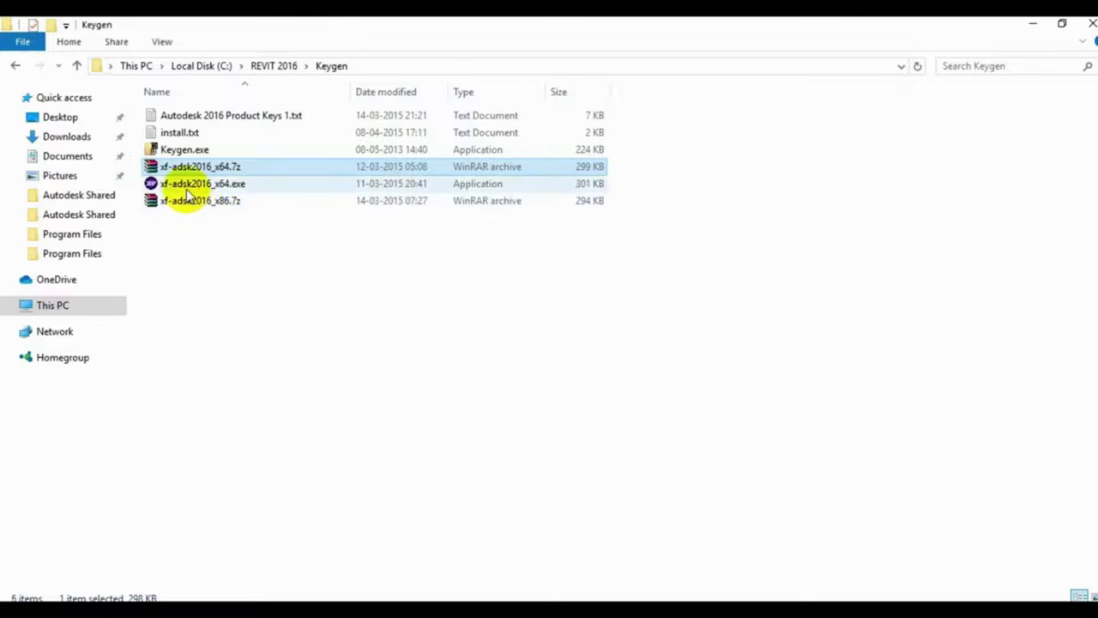
mouse_move(202, 184)
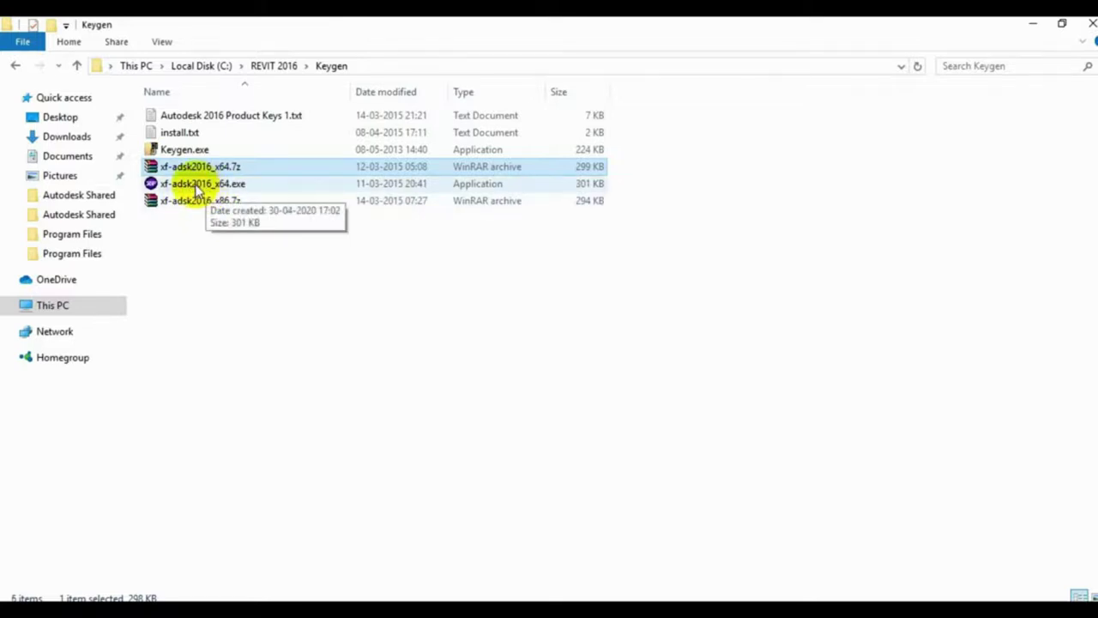
right_click(201, 170)
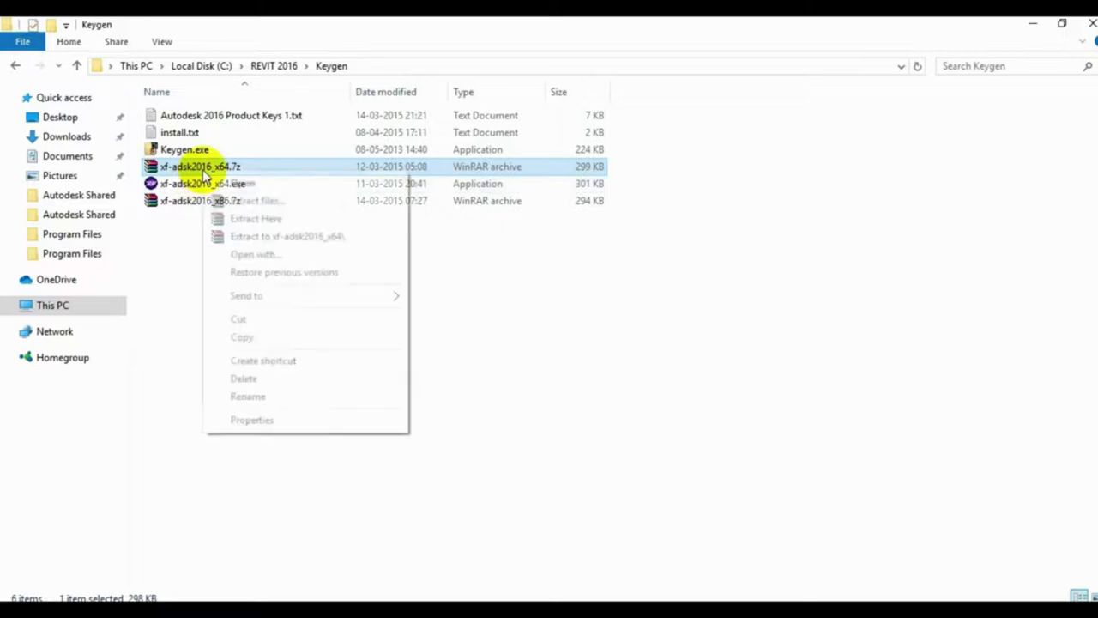
left_click(249, 220)
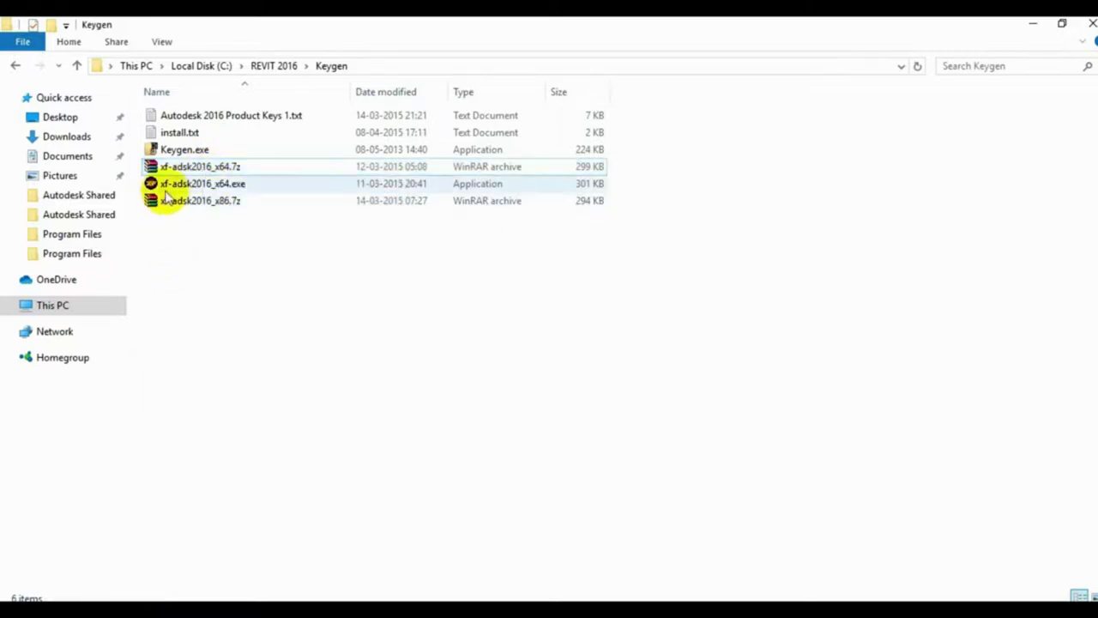
mouse_move(180, 186)
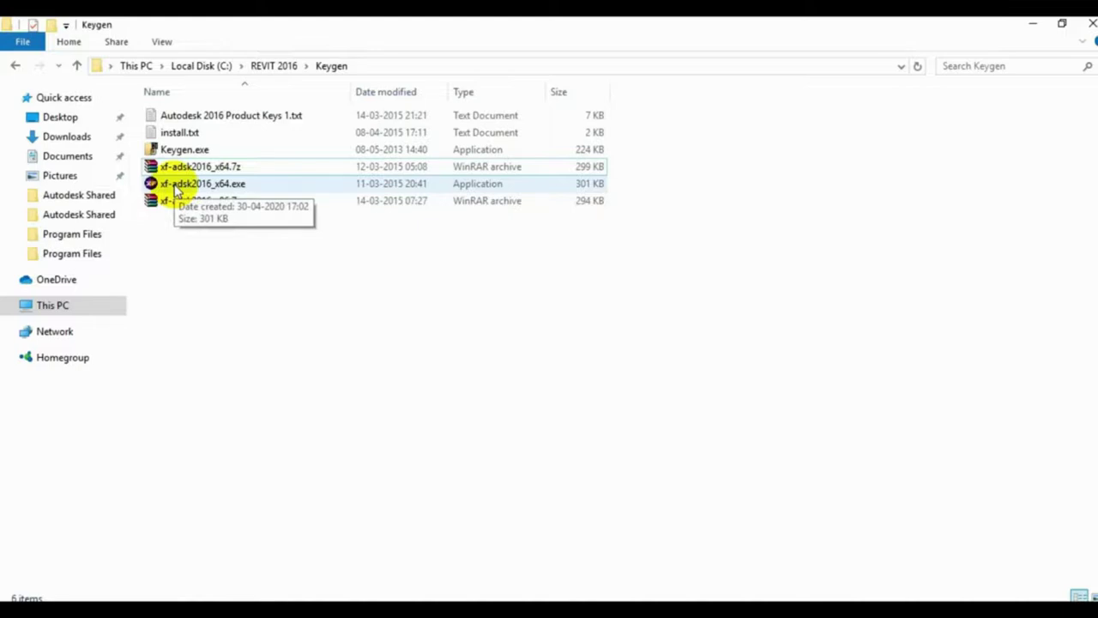
right_click(176, 188)
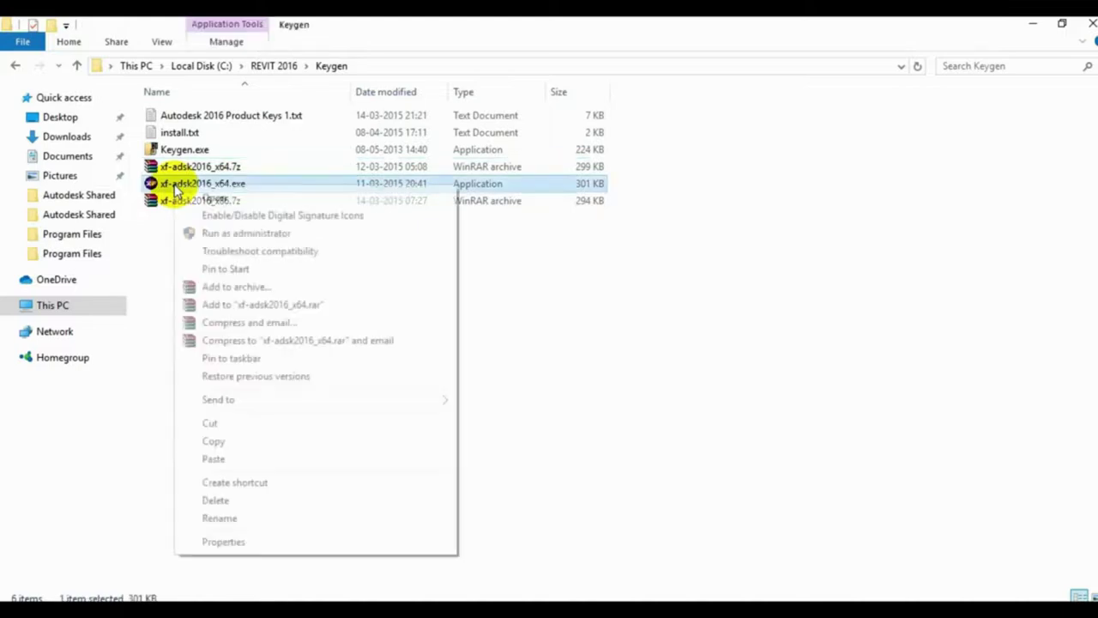
left_click(232, 240)
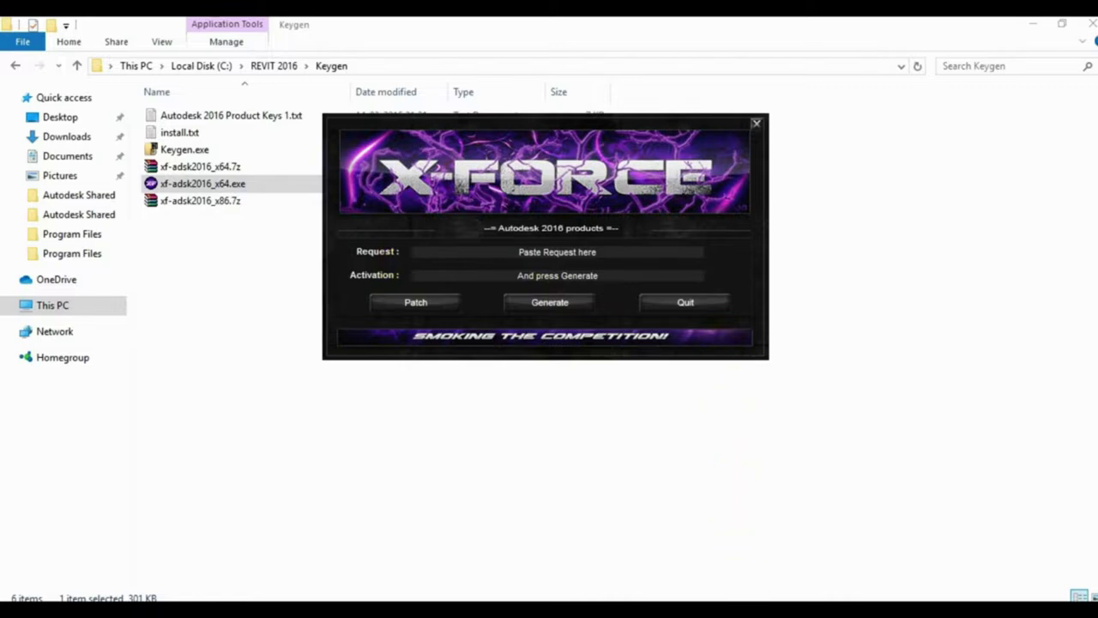
Select the request code shown in the Autodesk licensing window.
left_click(747, 552)
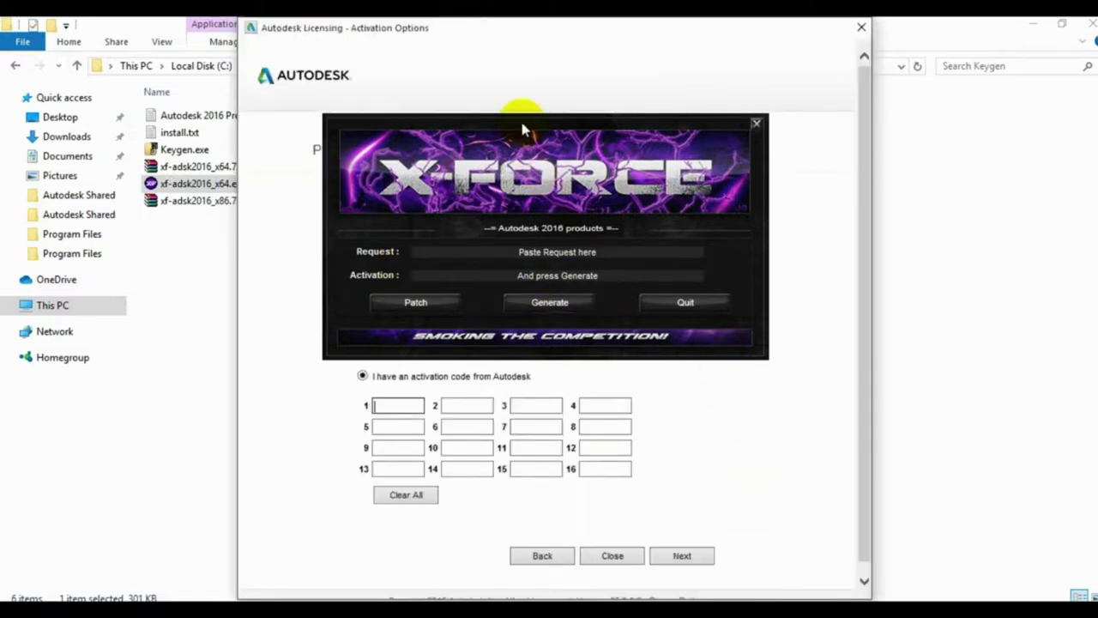
left_click_drag(523, 129, 911, 56)
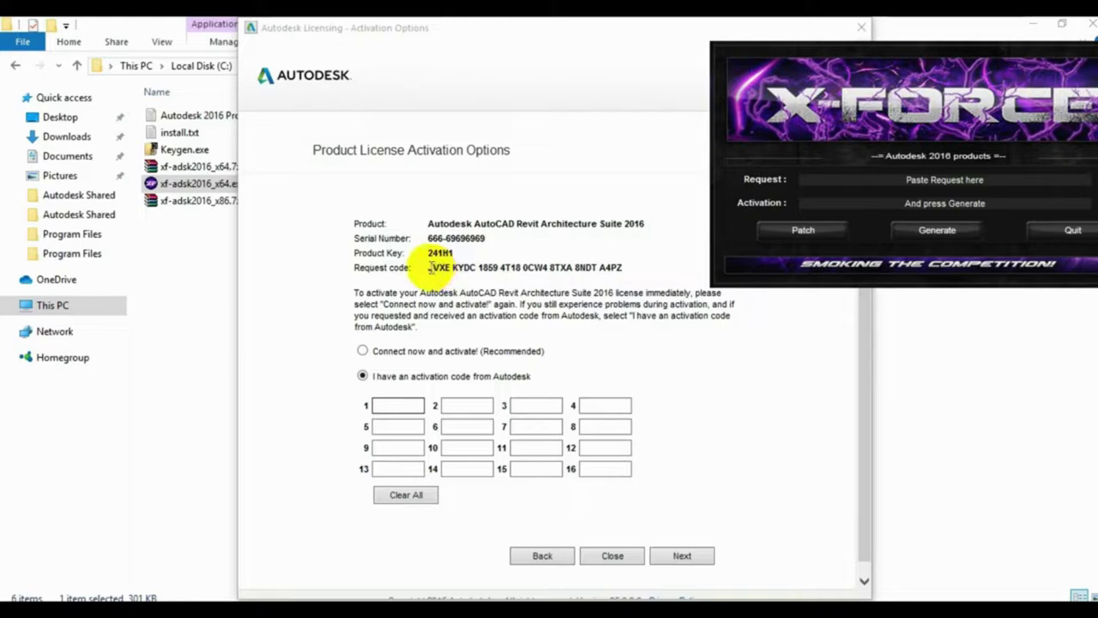
double_click(431, 268)
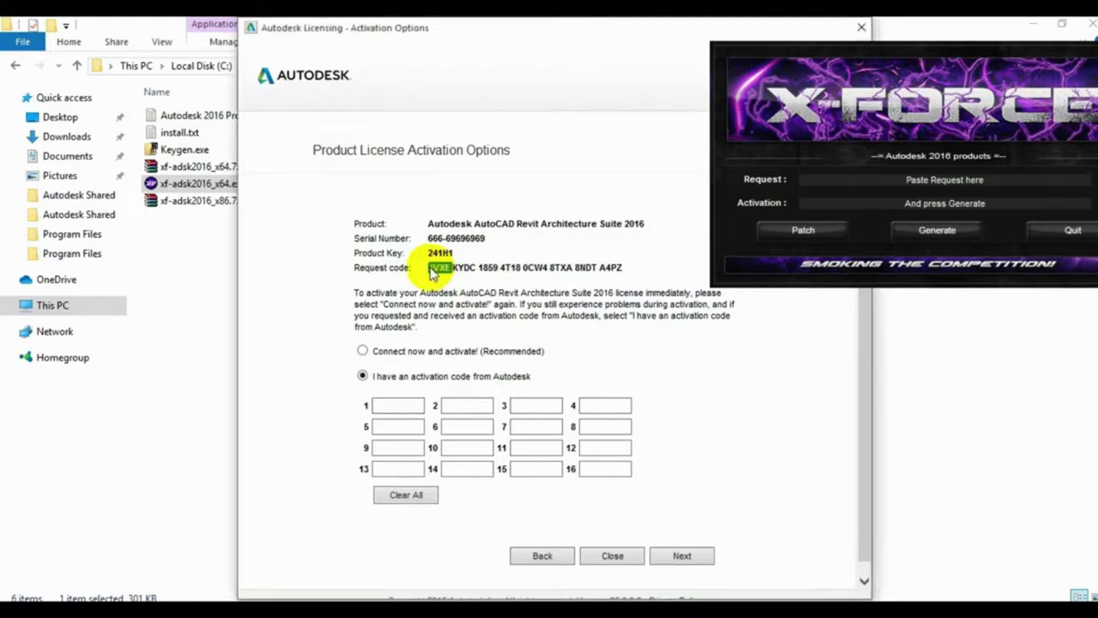
triple_click(431, 267)
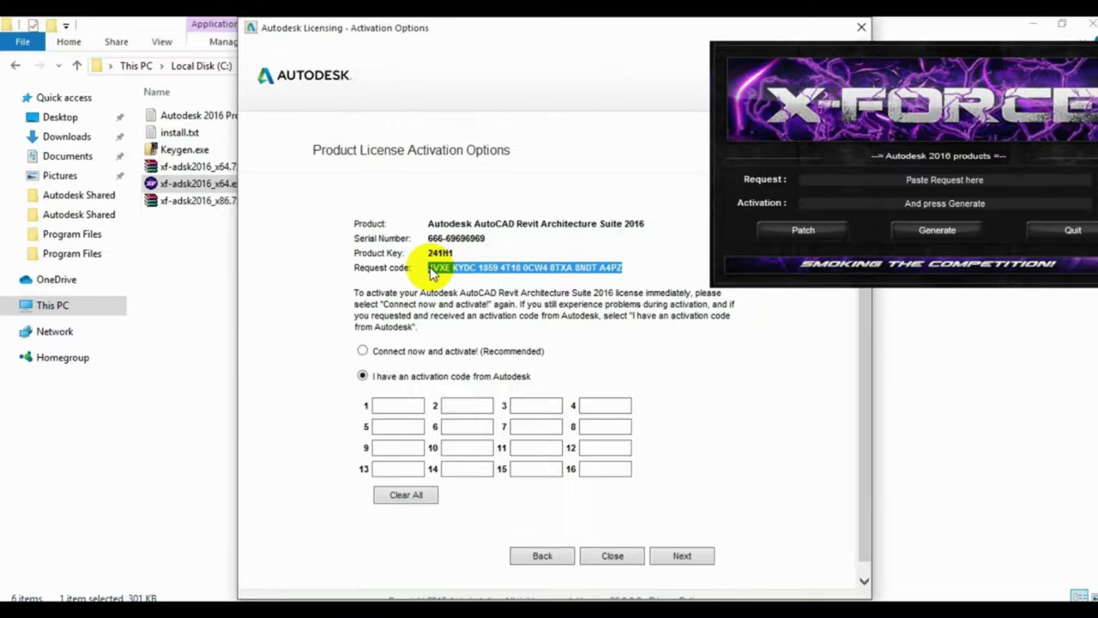
Paste the request code into the keygen's Request field and generate an activation code.
left_click_drag(767, 59, 540, 123)
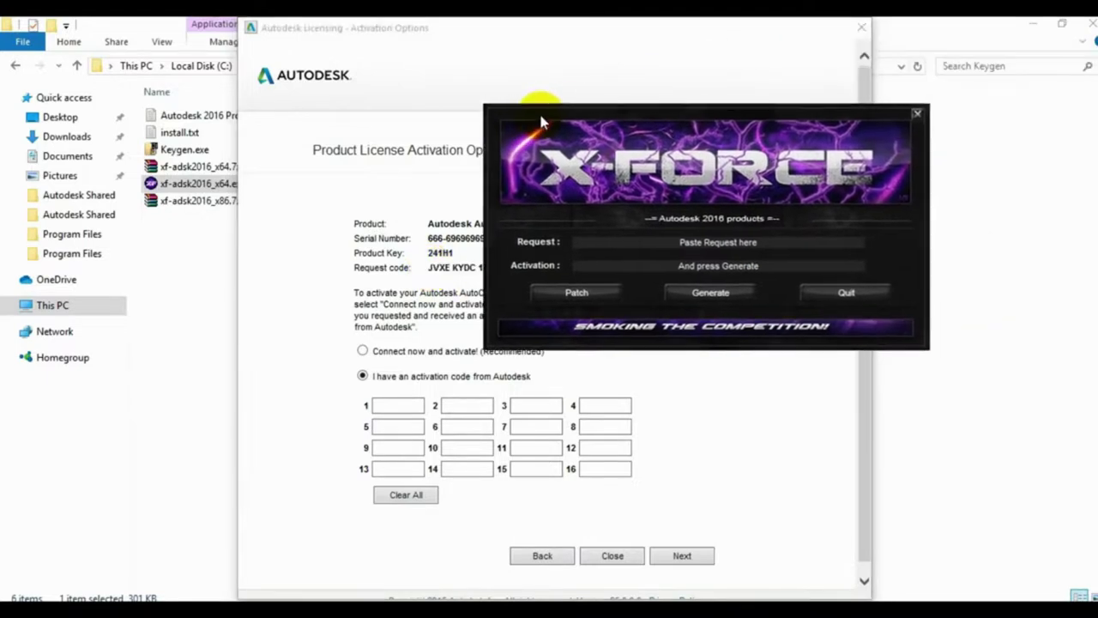
left_click(769, 241)
key("BackSpace")
key("BackSpace")
key("BackSpace")
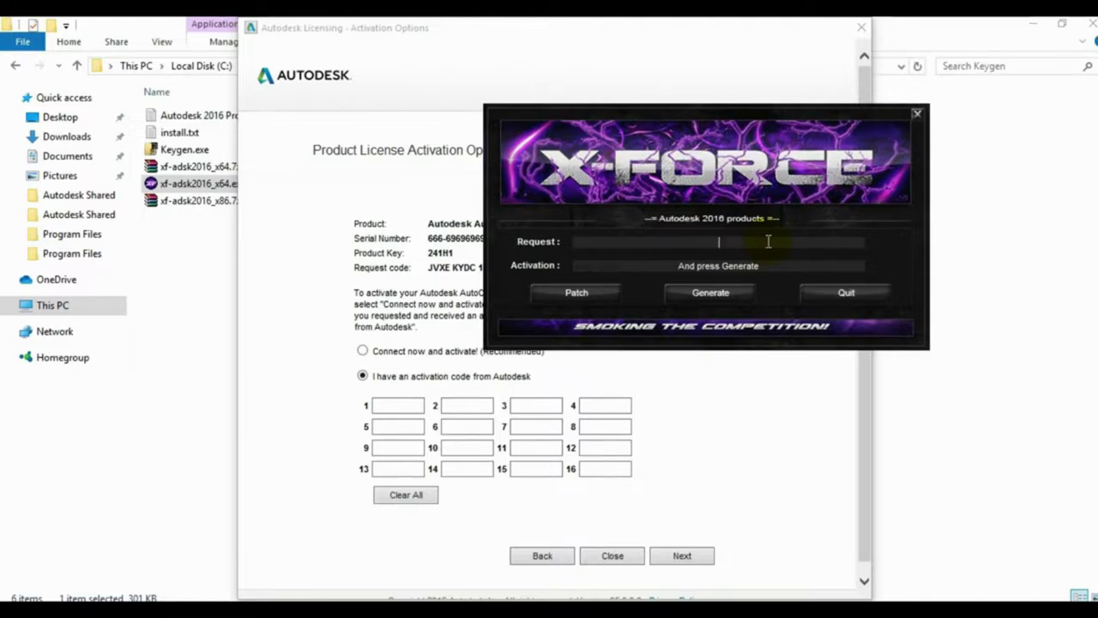
key("ctrl+v")
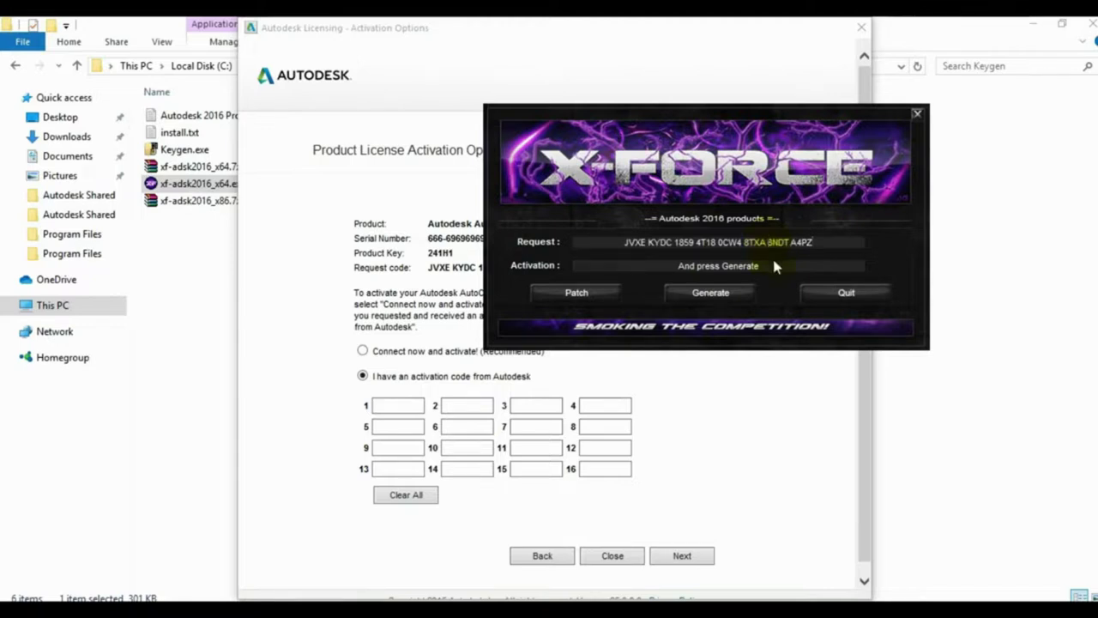
left_click(709, 296)
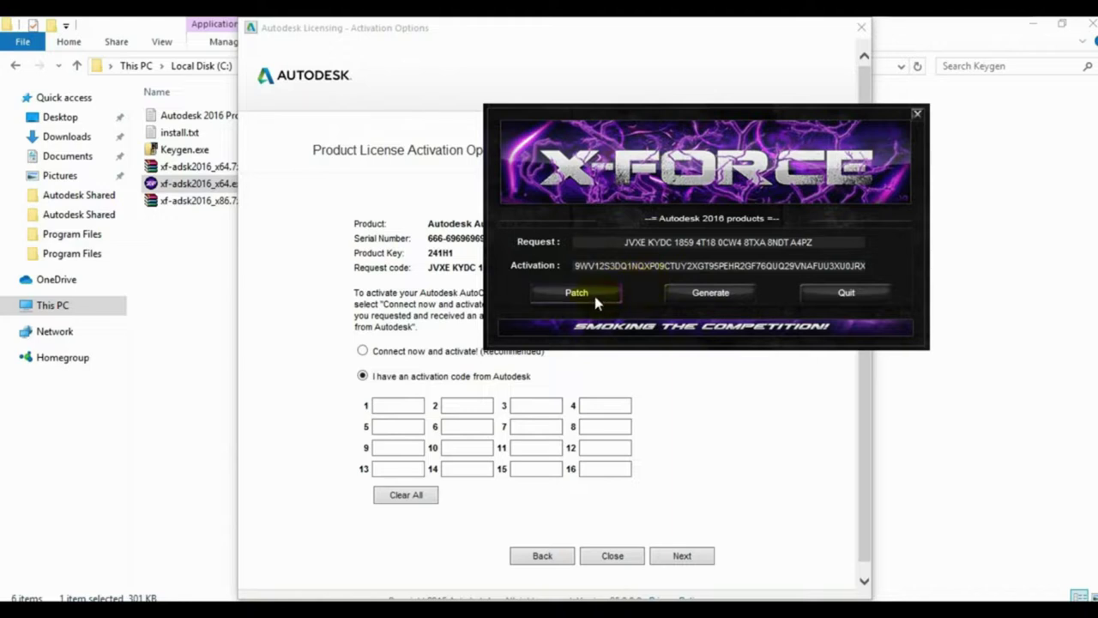
Patch the Autodesk licensing files, confirm the success notice, then select the generated activation code.
left_click(595, 296)
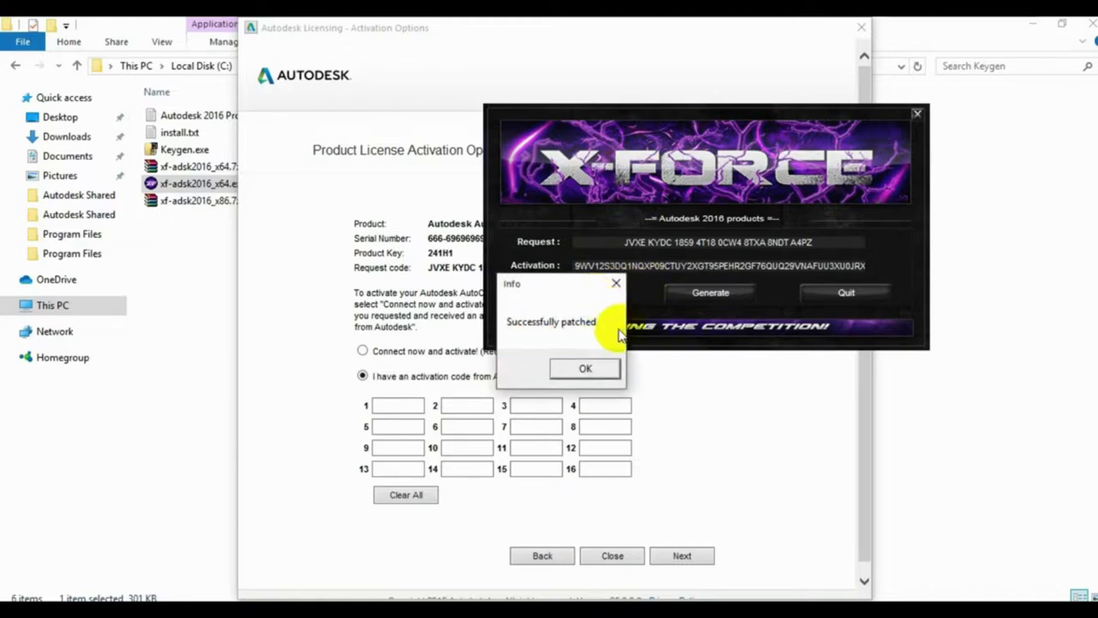
left_click(602, 370)
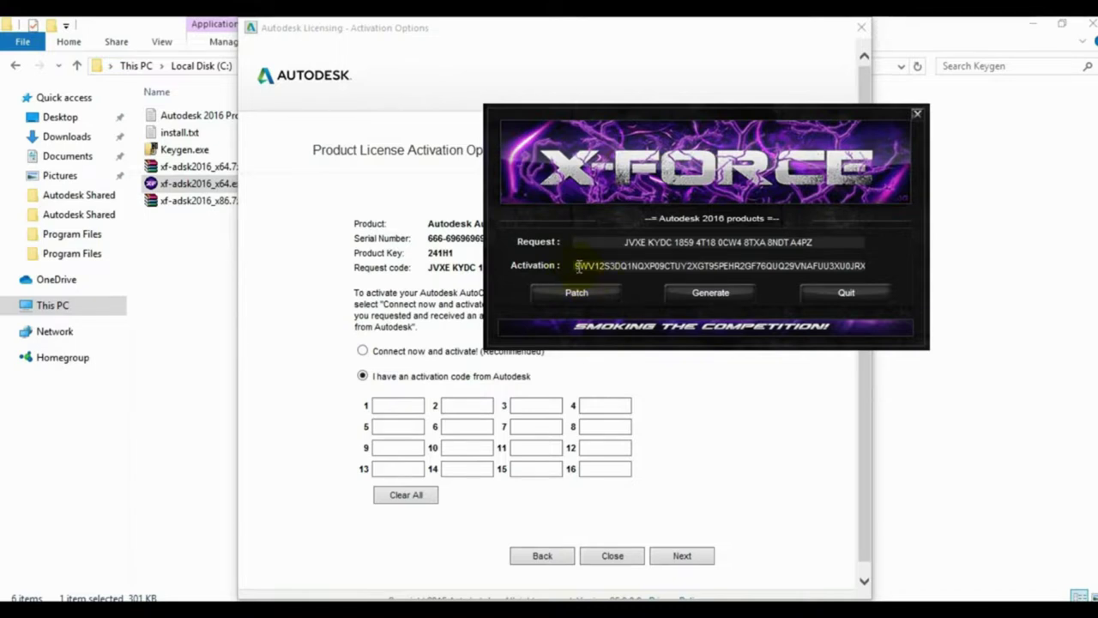
left_click_drag(577, 266, 866, 266)
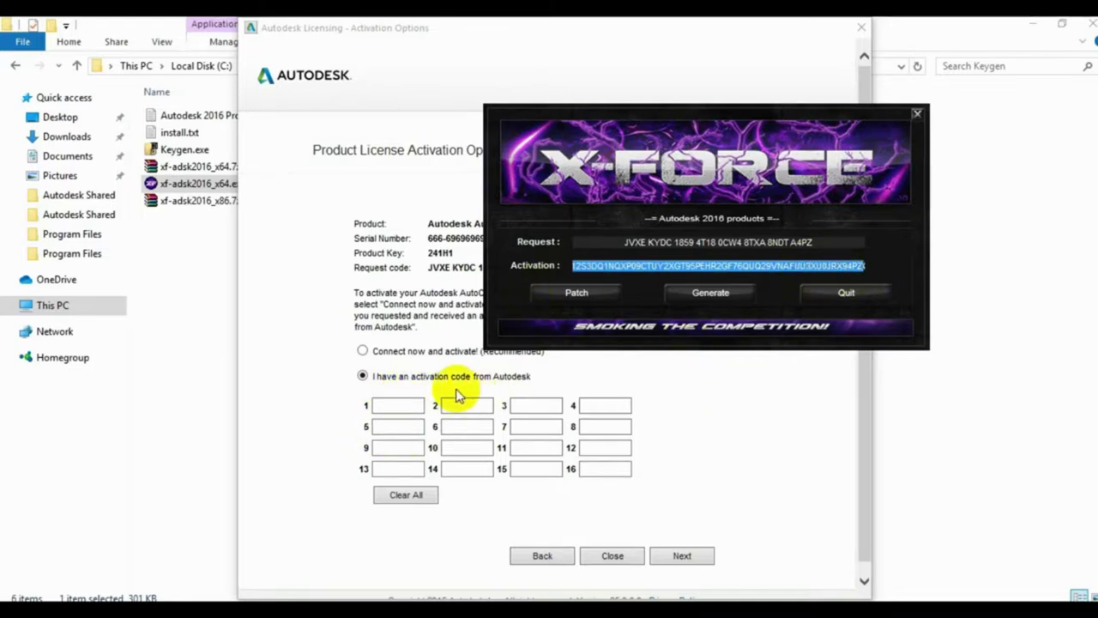
Paste the generated activation code into the activation-code boxes starting at box 1, then submit it.
left_click(394, 407)
left_click(394, 407)
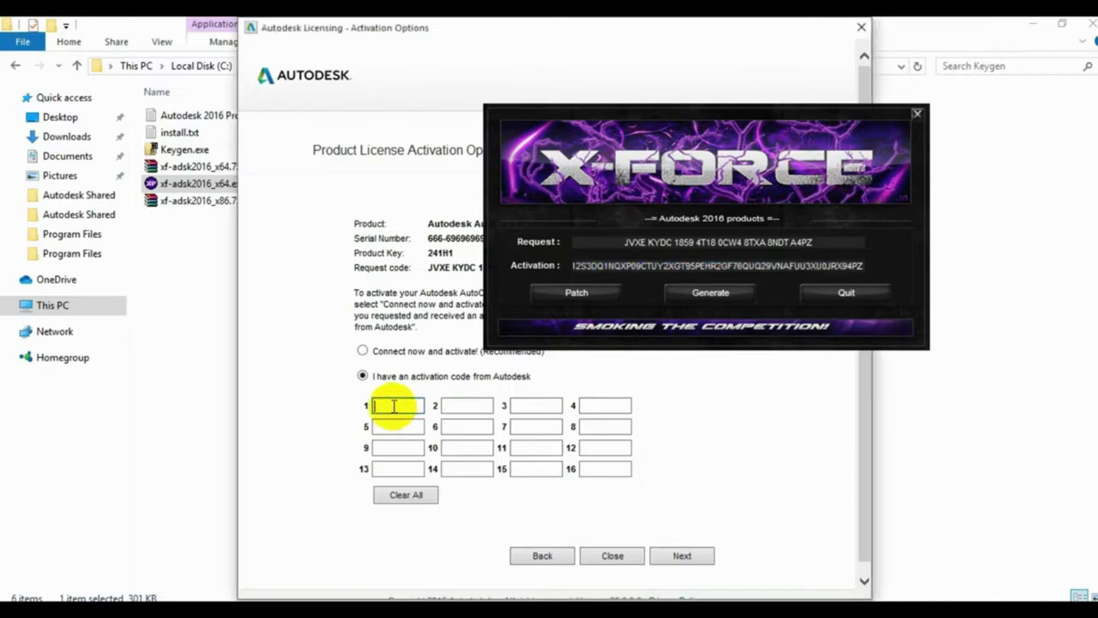
key("ctrl+v")
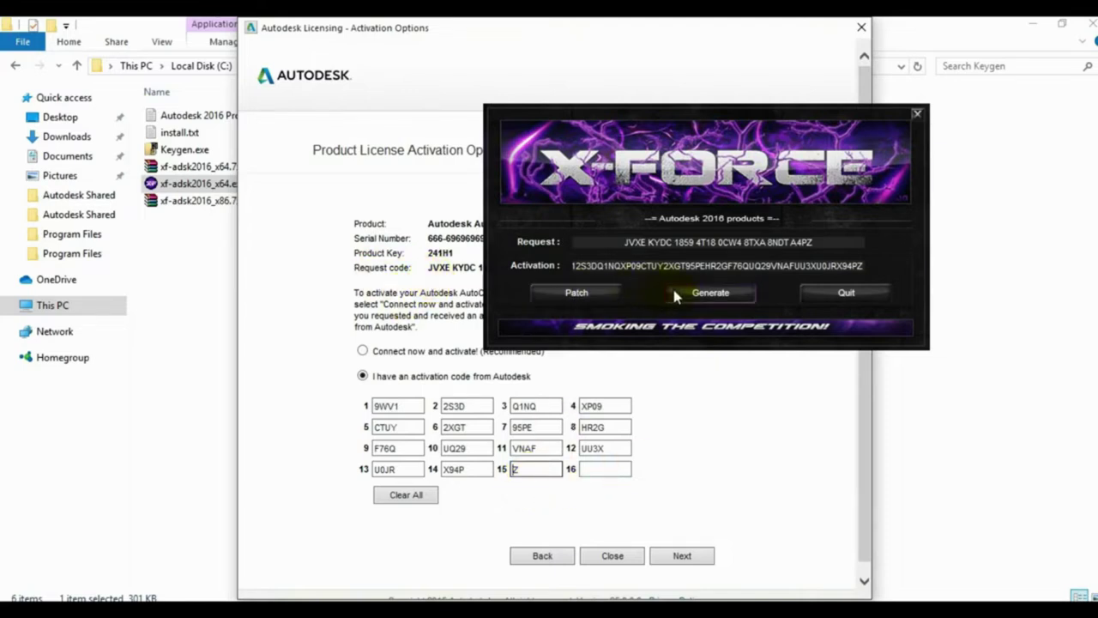
left_click(519, 478)
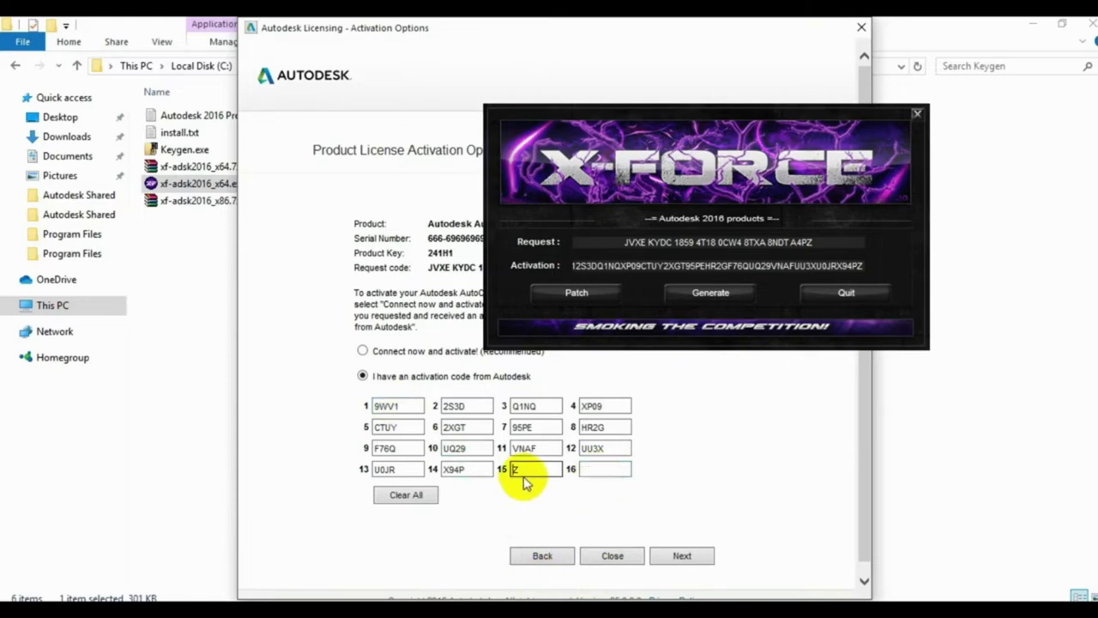
left_click(703, 556)
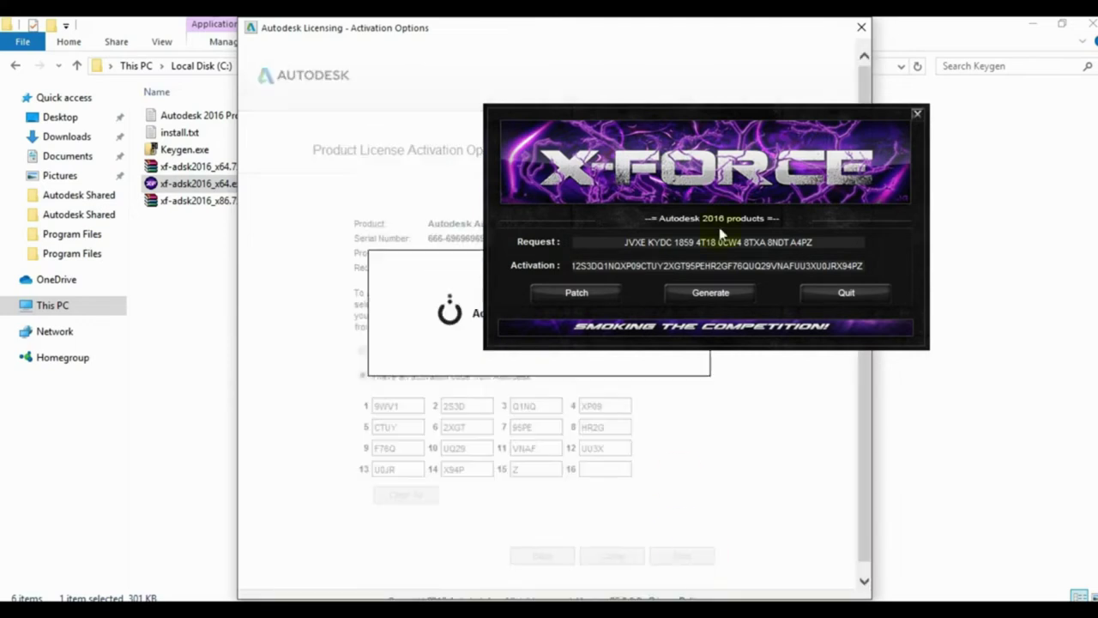
Finish on the Thank You For Activating page and close the X-Force keygen.
mouse_move(675, 107)
left_mouse_down()
mouse_move(839, 78)
mouse_move(994, 25)
left_mouse_up()
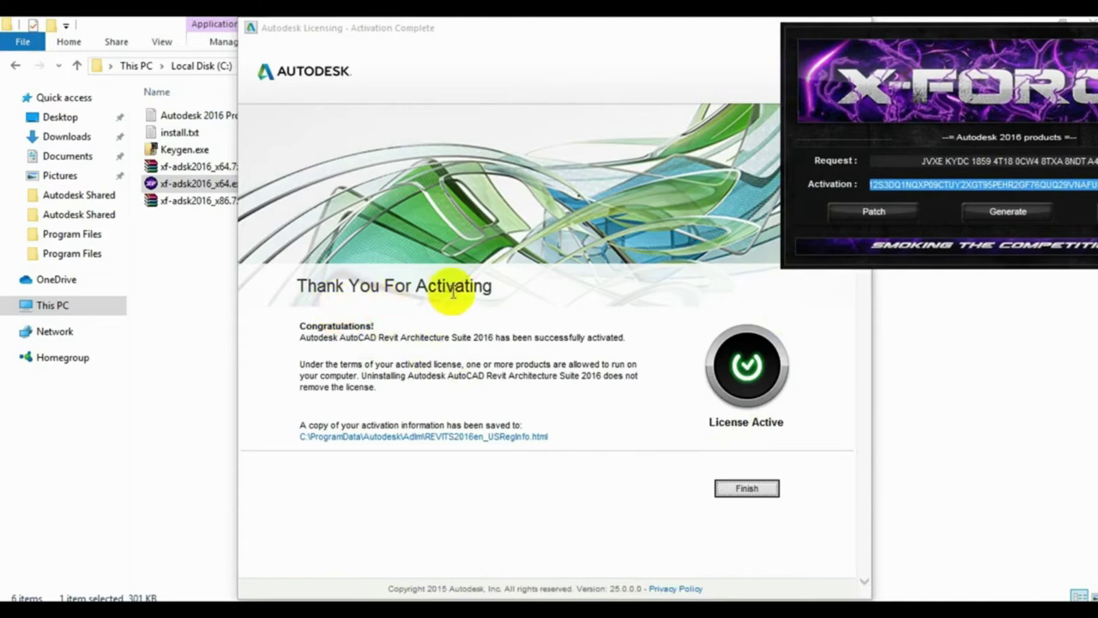
left_click(766, 489)
mouse_move(833, 37)
left_mouse_down()
mouse_move(661, 85)
mouse_move(417, 133)
left_mouse_up()
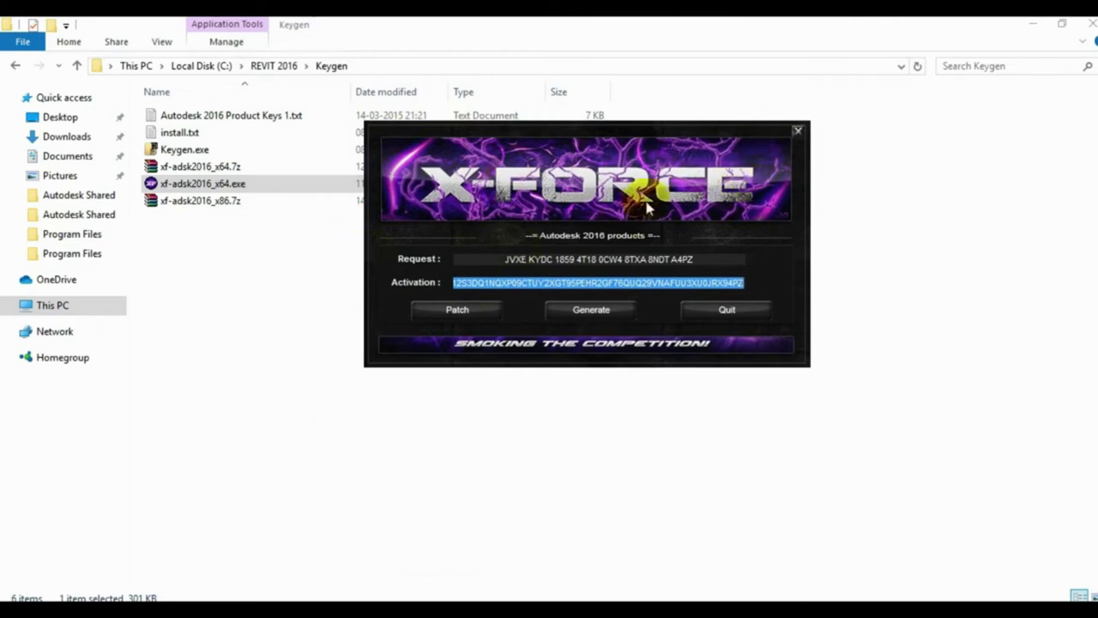
left_click(798, 130)
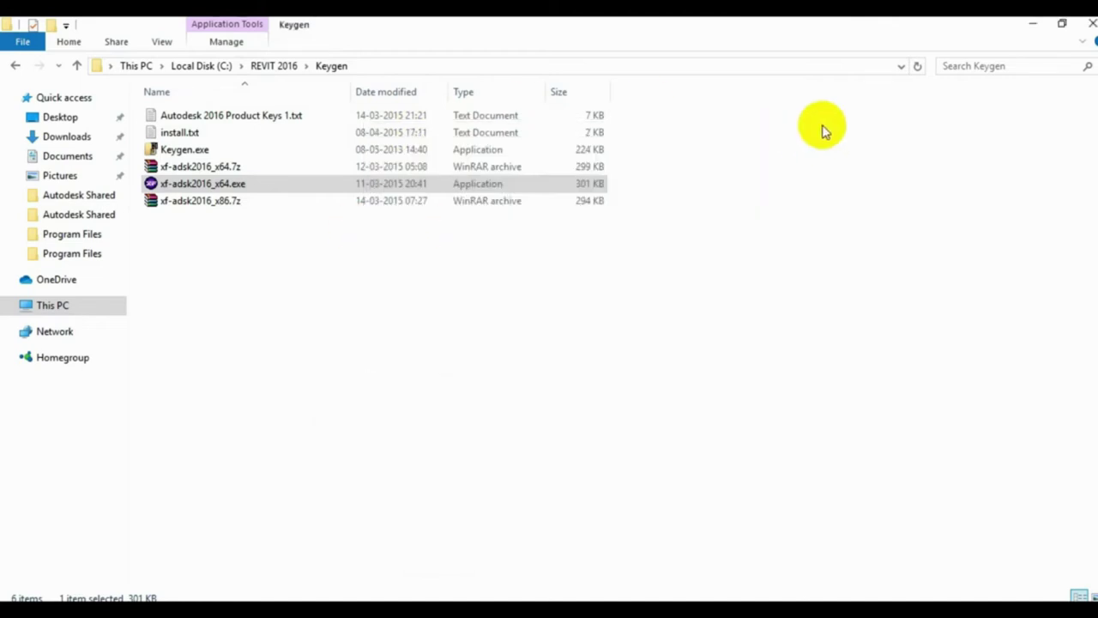
Close the Keygen folder window so Revit Architecture 2016 can launch.
left_click(1092, 23)
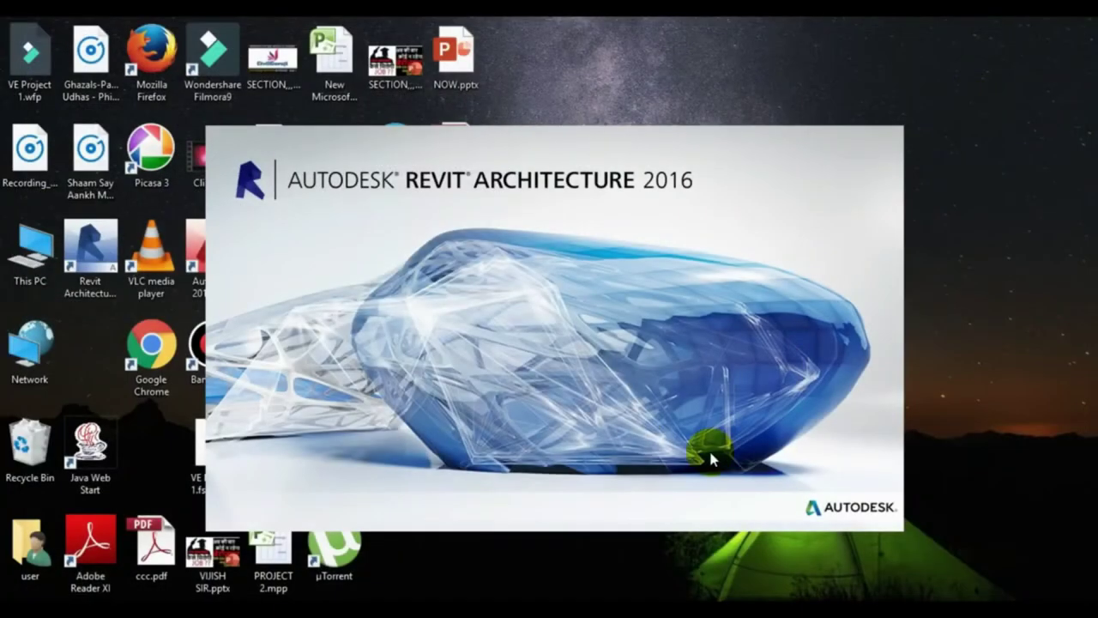